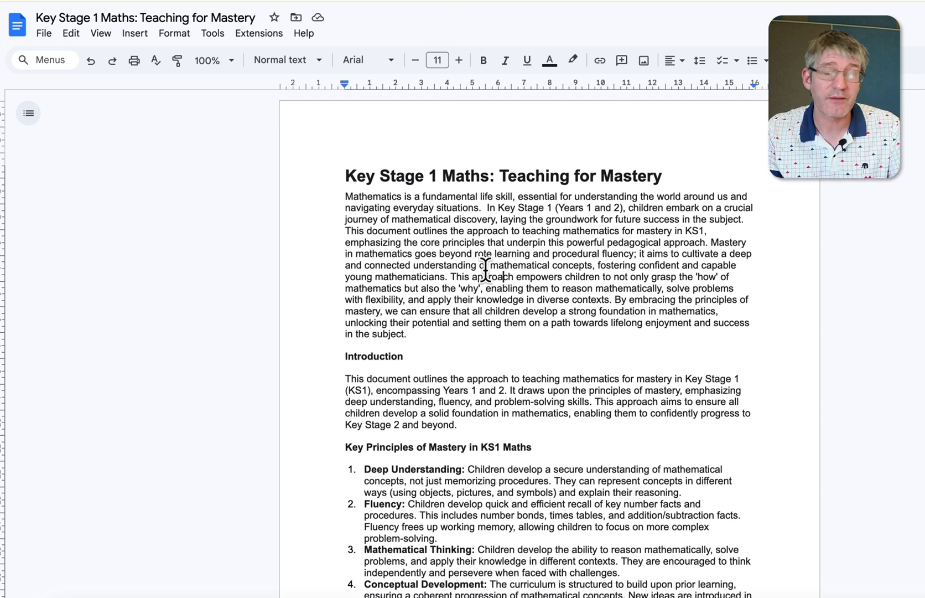
- Start a new Blank Napkin in Napkin AI
scroll(486, 270, down, 10)
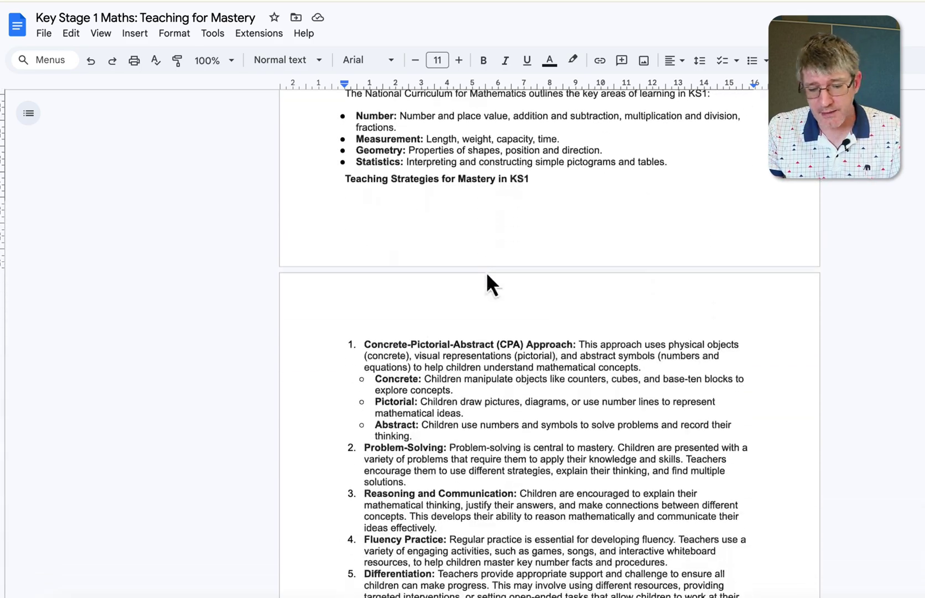
scroll(485, 271, down, 20)
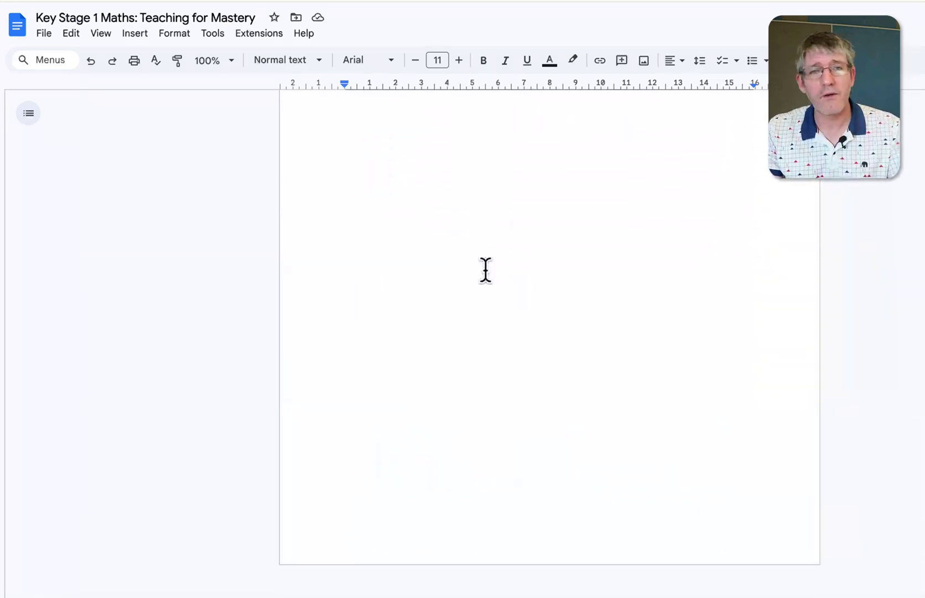
scroll(486, 270, up, 20)
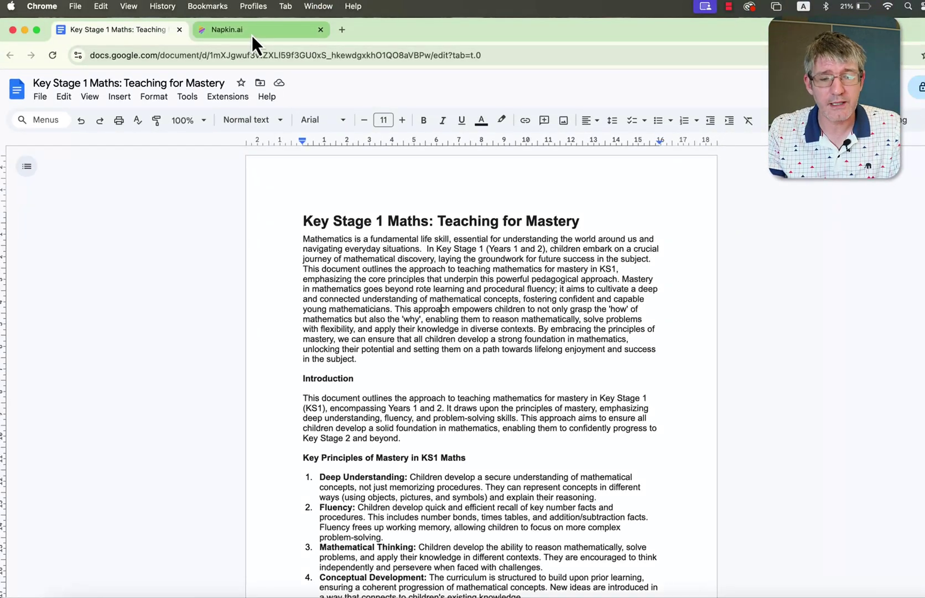
click(252, 35)
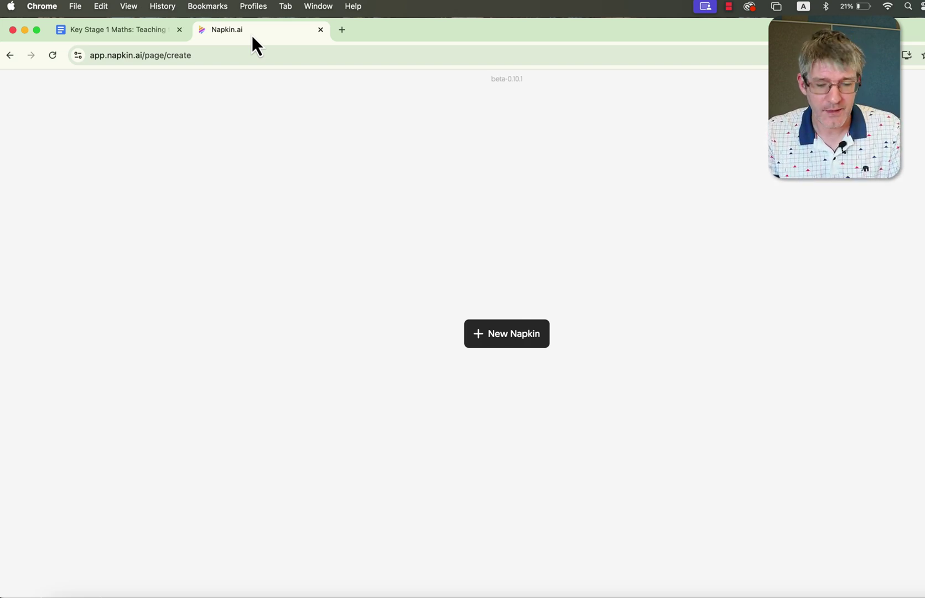
click(515, 337)
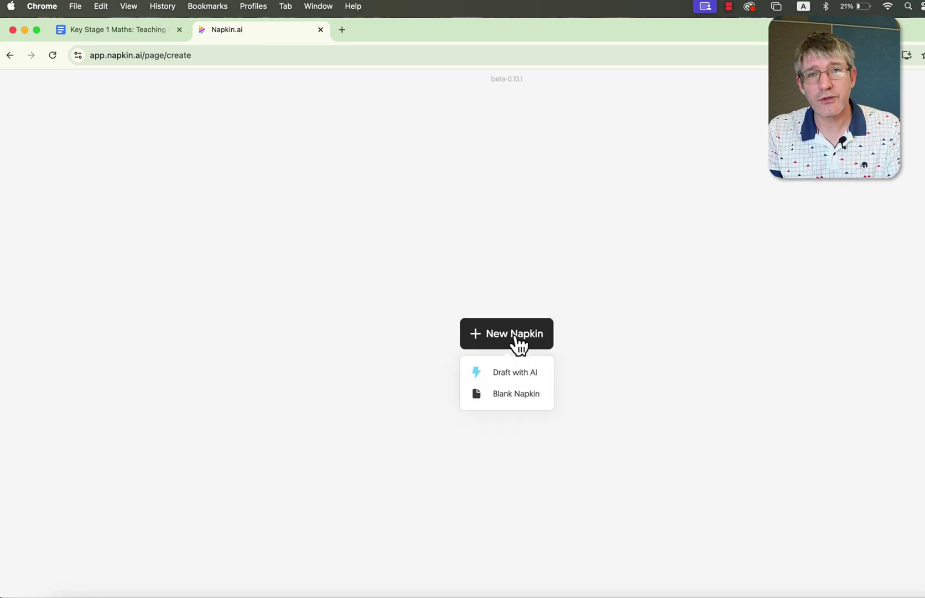
click(516, 394)
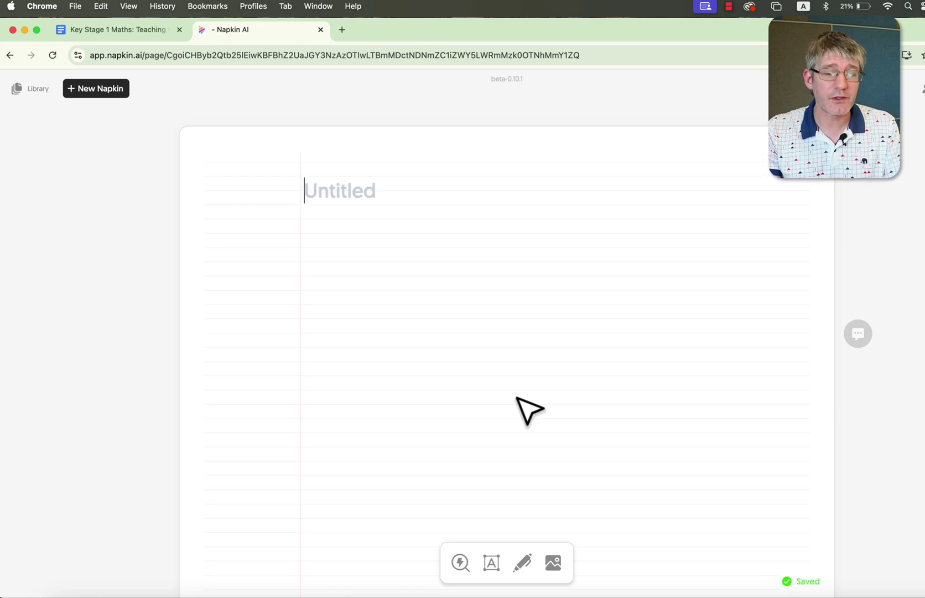
- Copy all the Key Stage 1 Maths text from the Google Doc into the napkin, adding a blank line after the opening paragraph
click(160, 34)
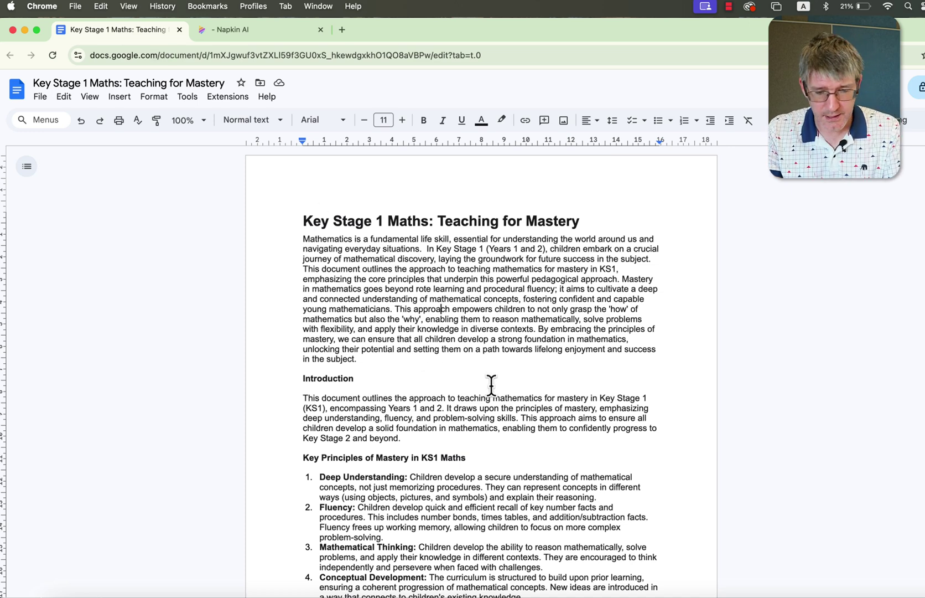
key(super+a)
key(super+c)
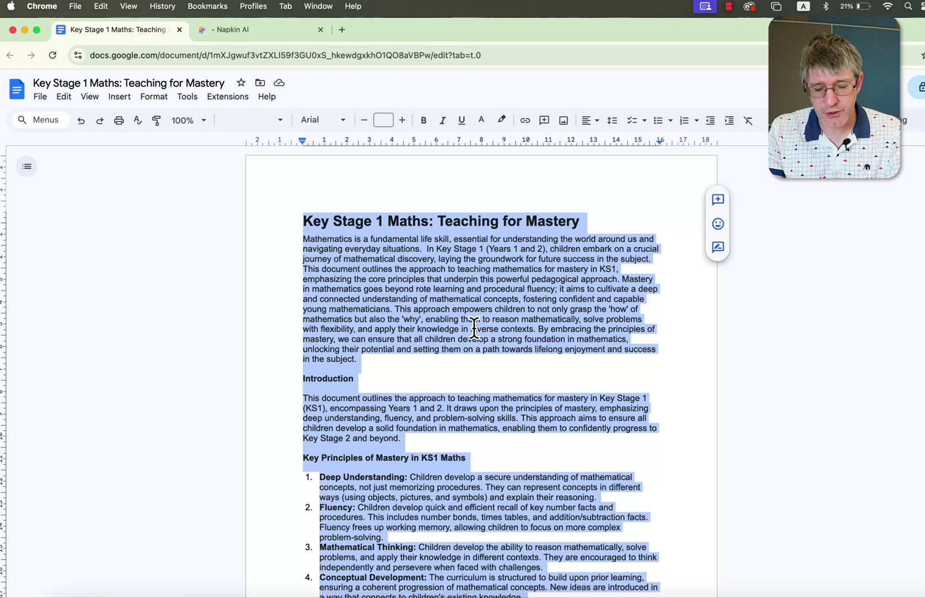
click(247, 31)
key(super+v)
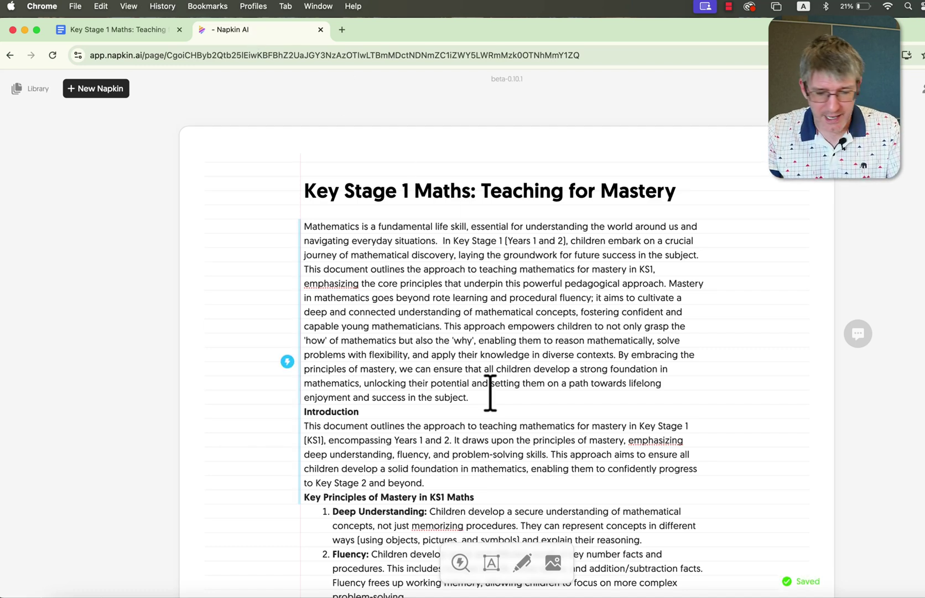
key(Return)
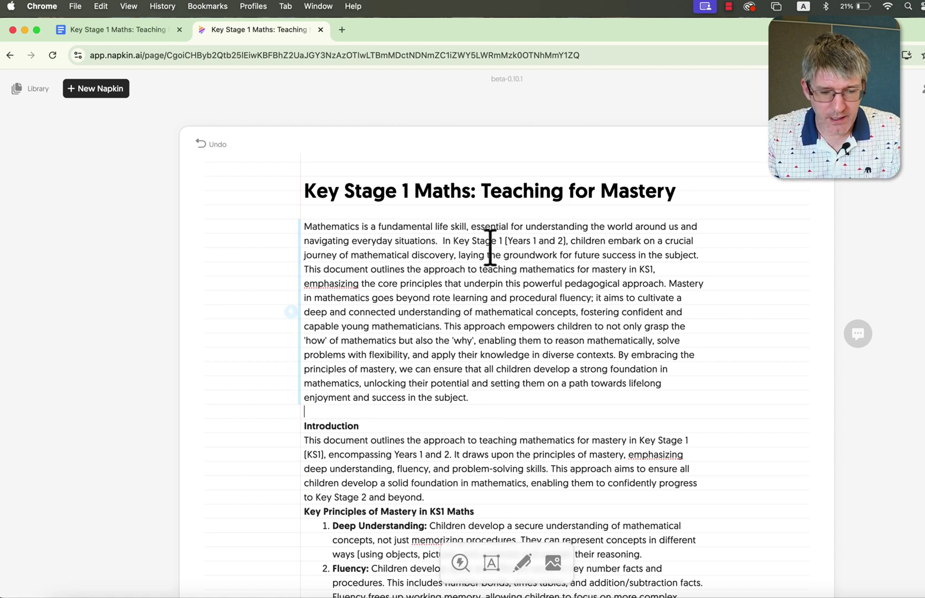
- Generate a staircase visual from the opening paragraph and apply the pink pastel style
drag(306, 222, 532, 392)
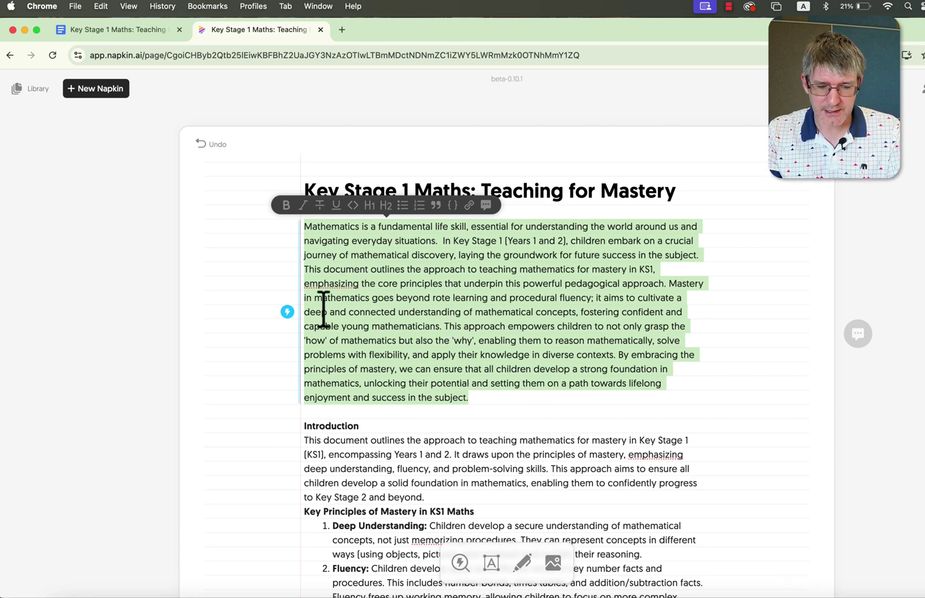
click(288, 312)
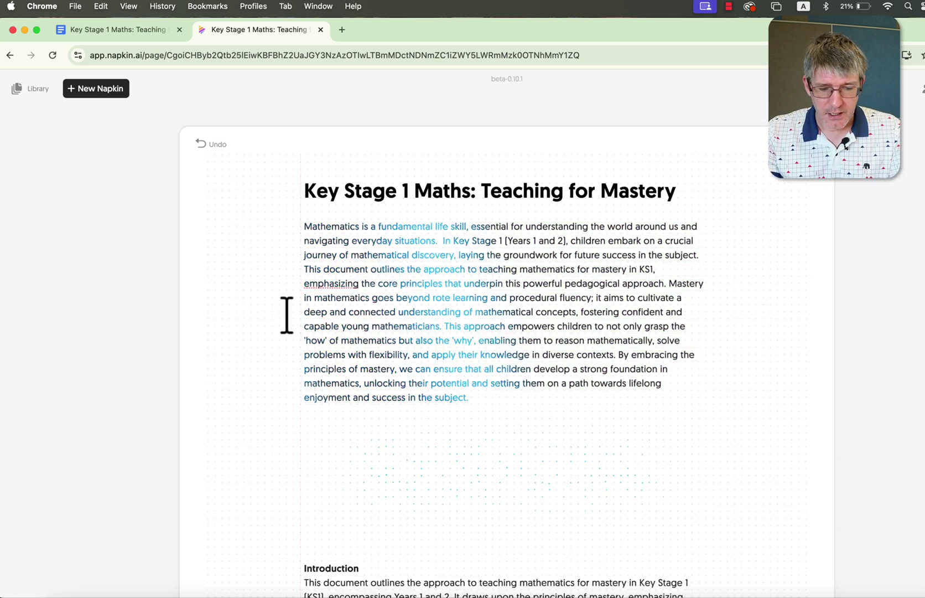
scroll(287, 315, down, 3)
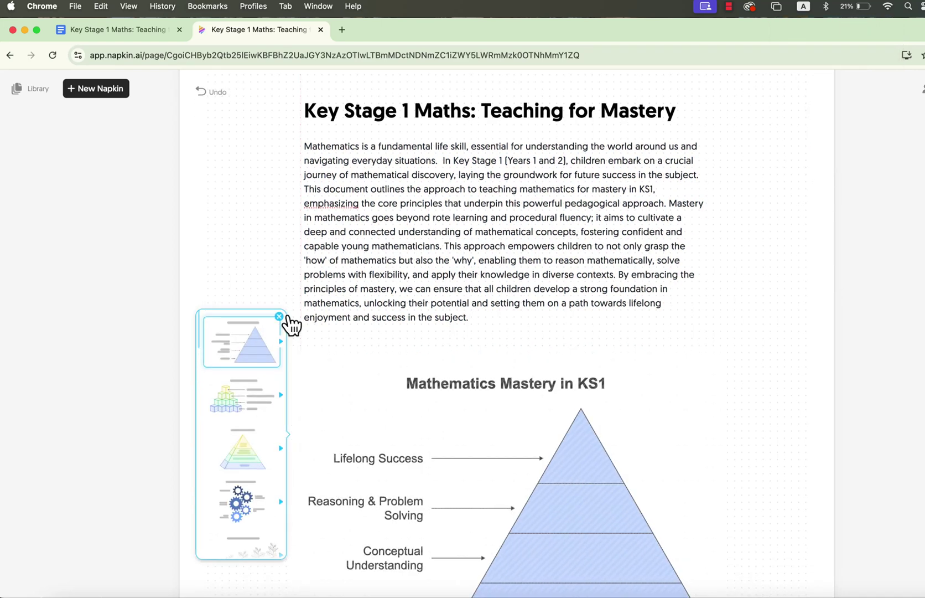
scroll(290, 324, down, 5)
scroll(291, 325, up, 1)
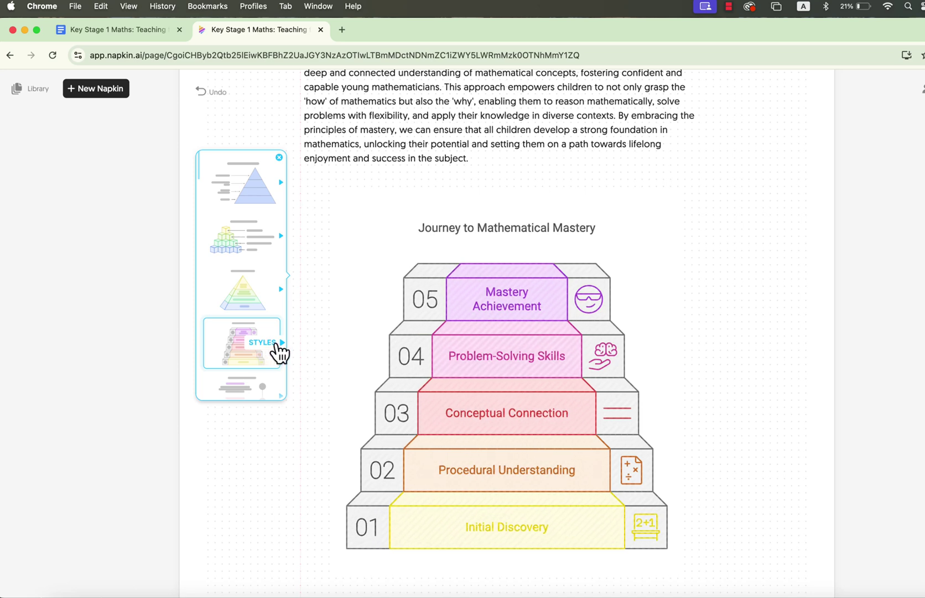
click(281, 343)
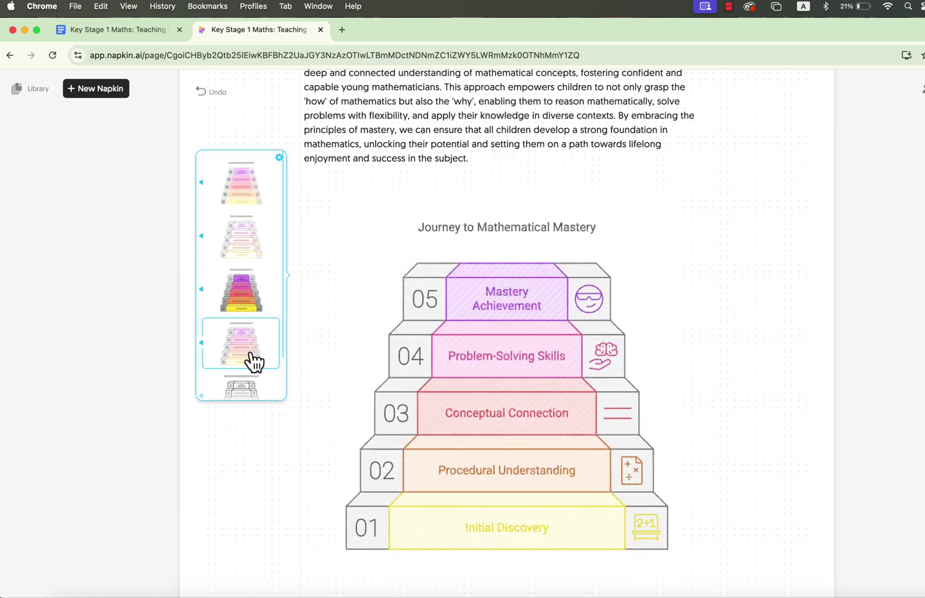
scroll(254, 394, down, 1)
scroll(254, 394, down, 1)
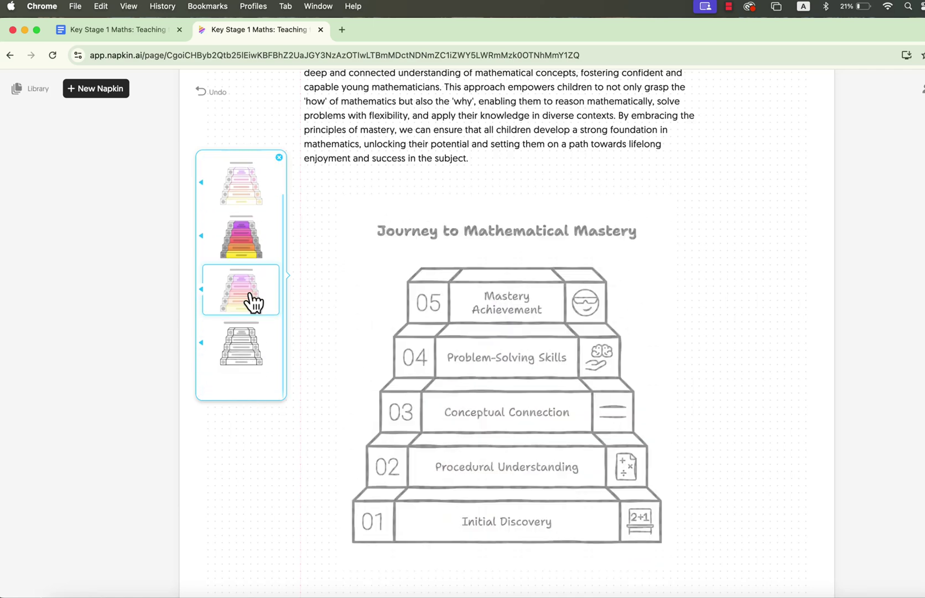
click(249, 299)
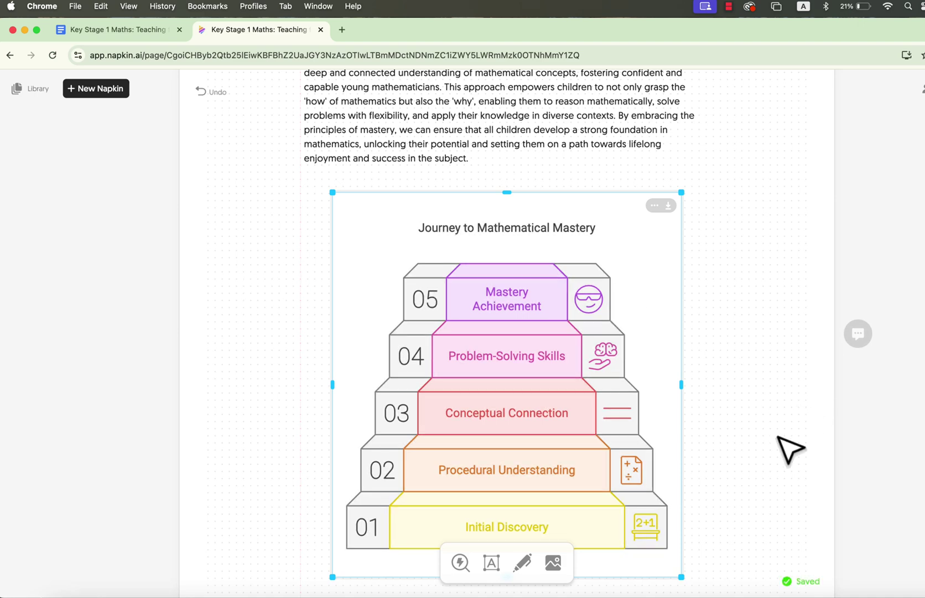
click(455, 263)
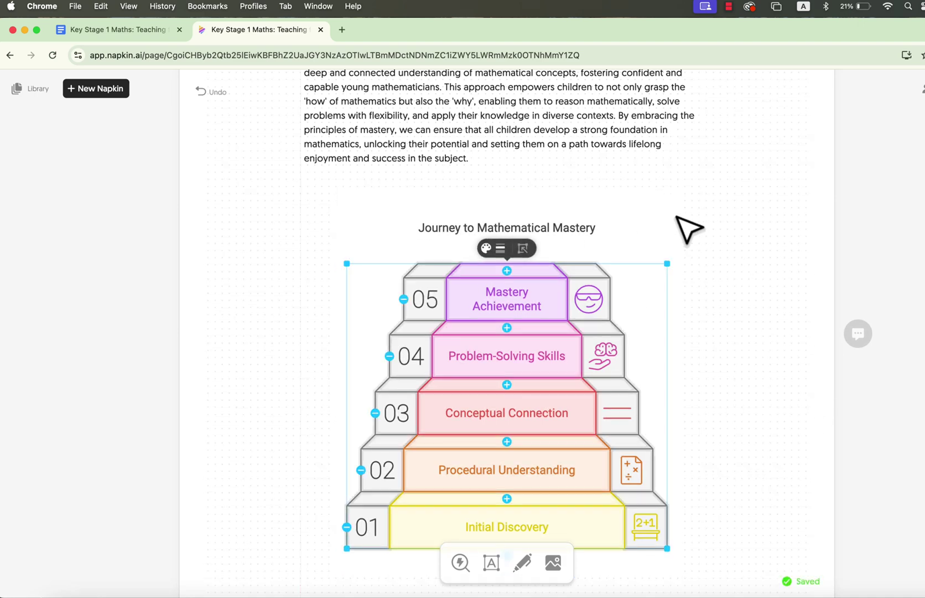
click(671, 225)
- Remove the empty line above Introduction and add a blank line after the Introduction paragraph
scroll(388, 354, down, 5)
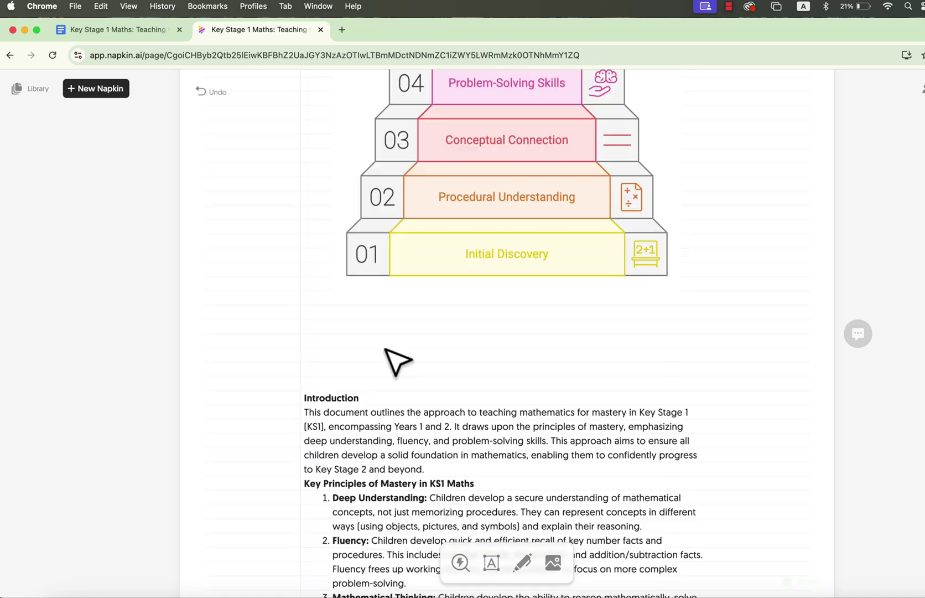
scroll(390, 357, up, 2)
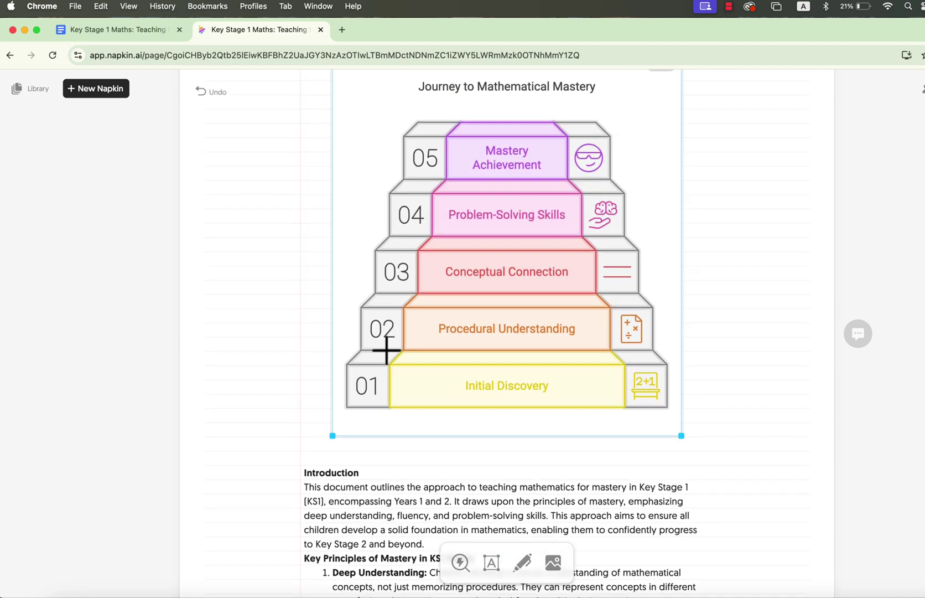
scroll(387, 351, down, 2)
key(BackSpace)
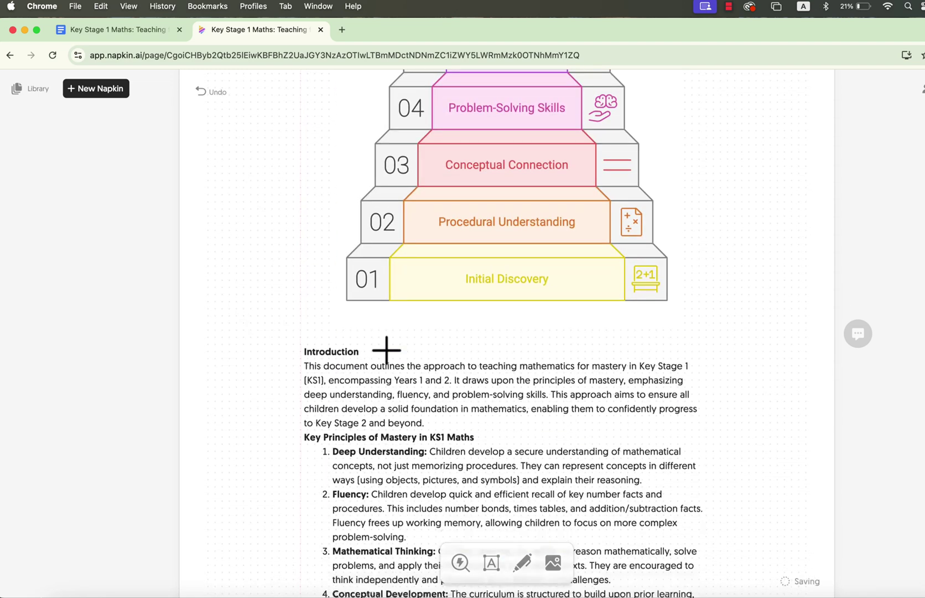
scroll(387, 350, down, 3)
click(447, 282)
key(Return)
scroll(486, 313, down, 3)
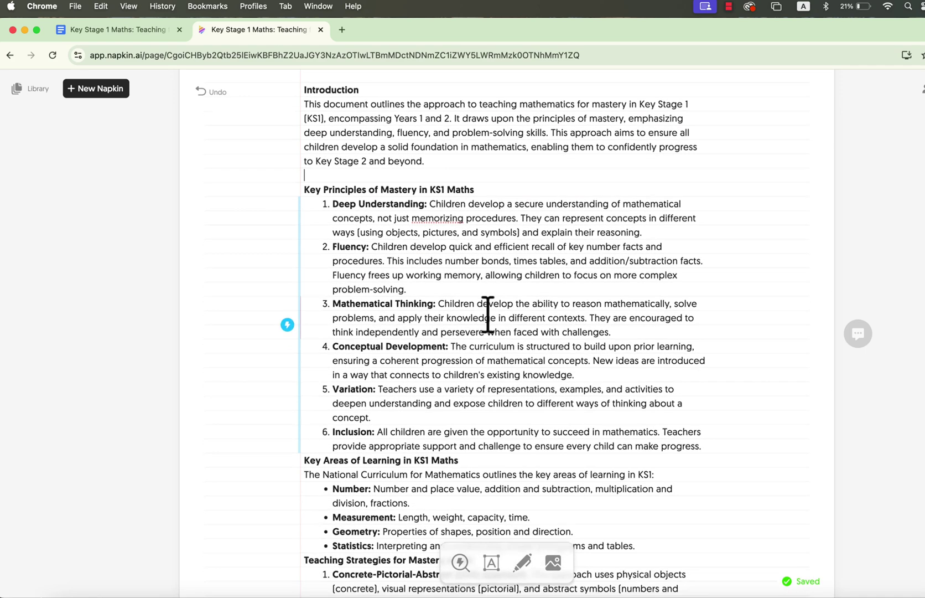
- Generate a visual from the Key Principles section, previewing 3-D pyramid and concentric-circle layouts
drag(305, 190, 764, 448)
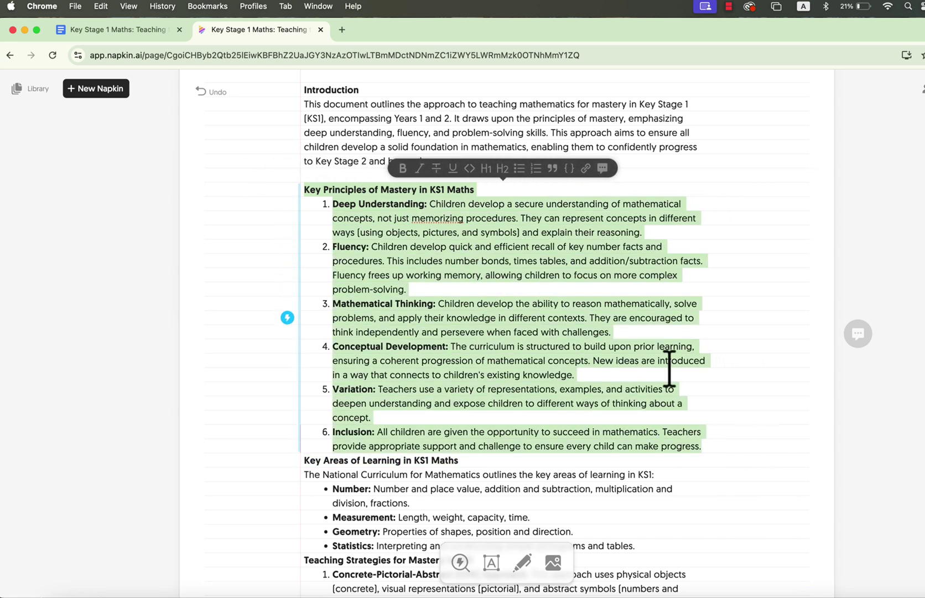
click(288, 317)
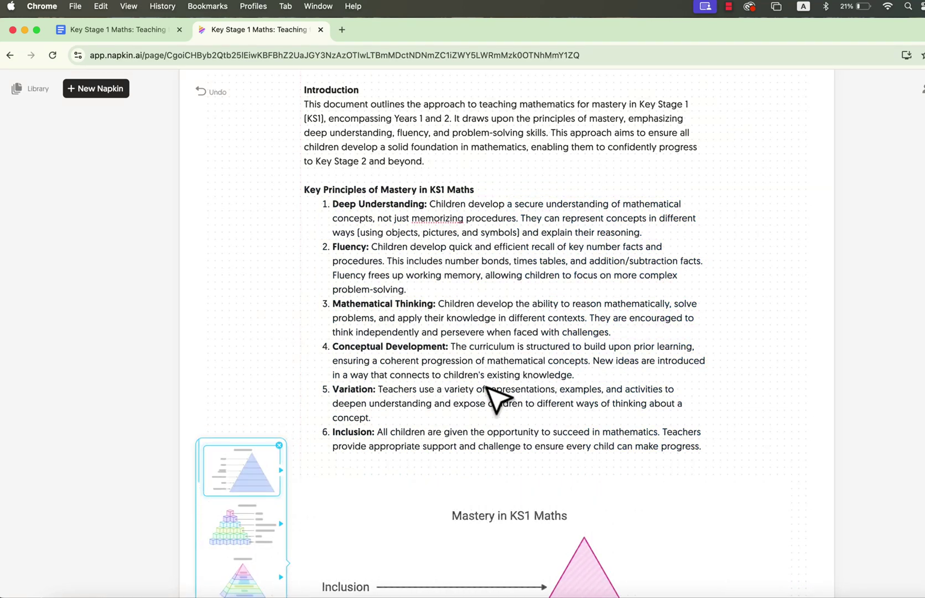
scroll(496, 397, down, 5)
click(233, 261)
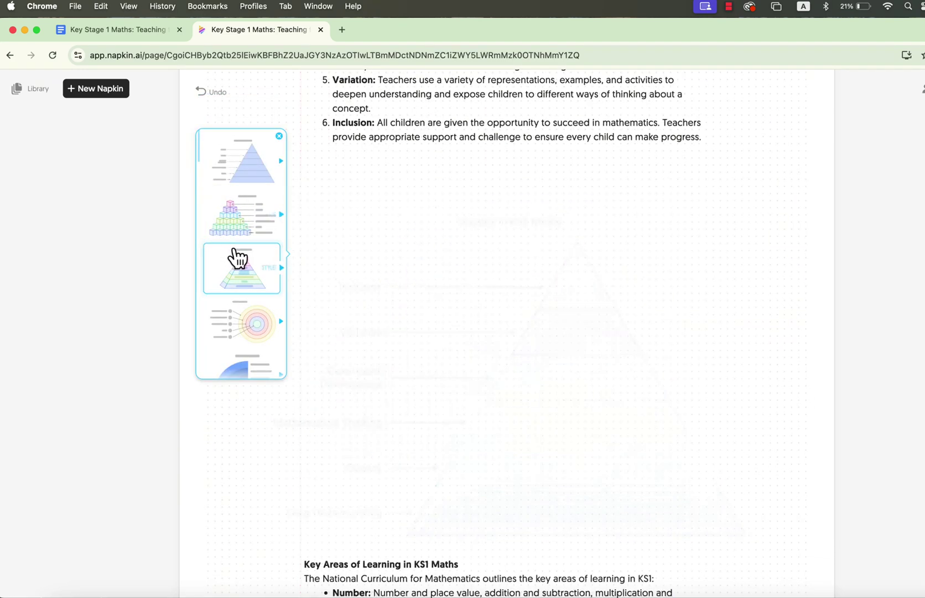
click(238, 316)
scroll(239, 320, down, 2)
click(243, 315)
- Compare quarter-circle, nested-circle, pentagon and DNA helix layouts, settling on arrows into target circles
click(239, 285)
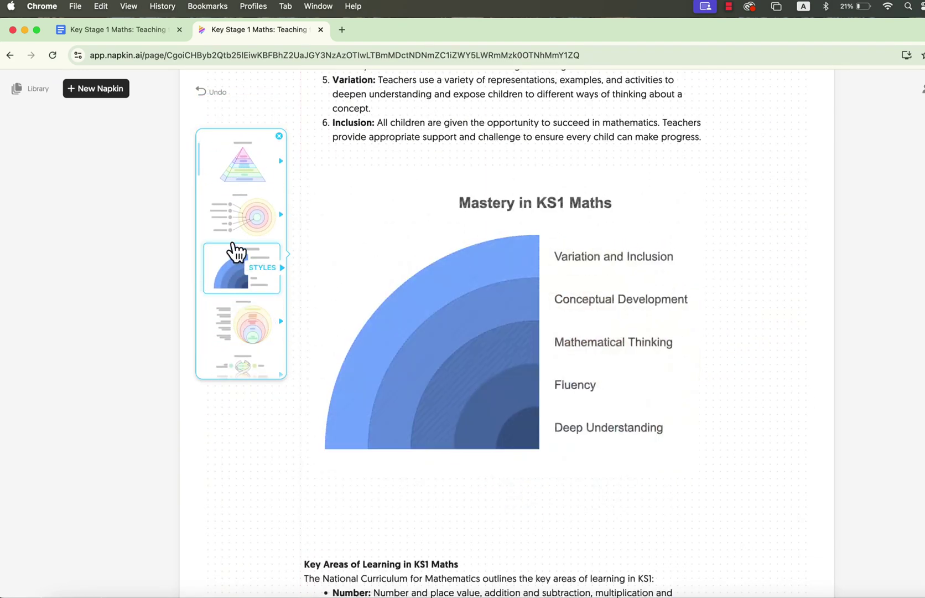
click(236, 212)
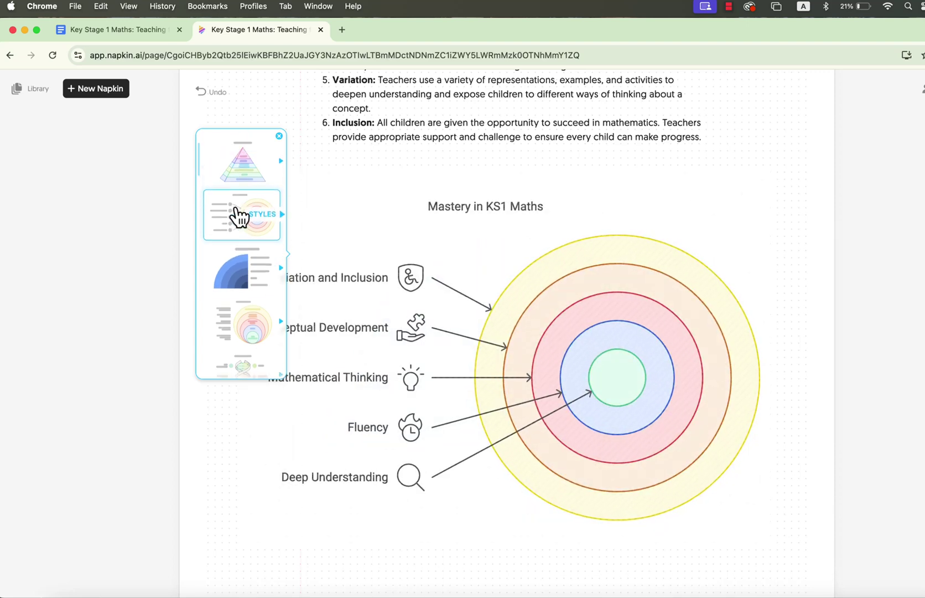
click(244, 264)
click(244, 331)
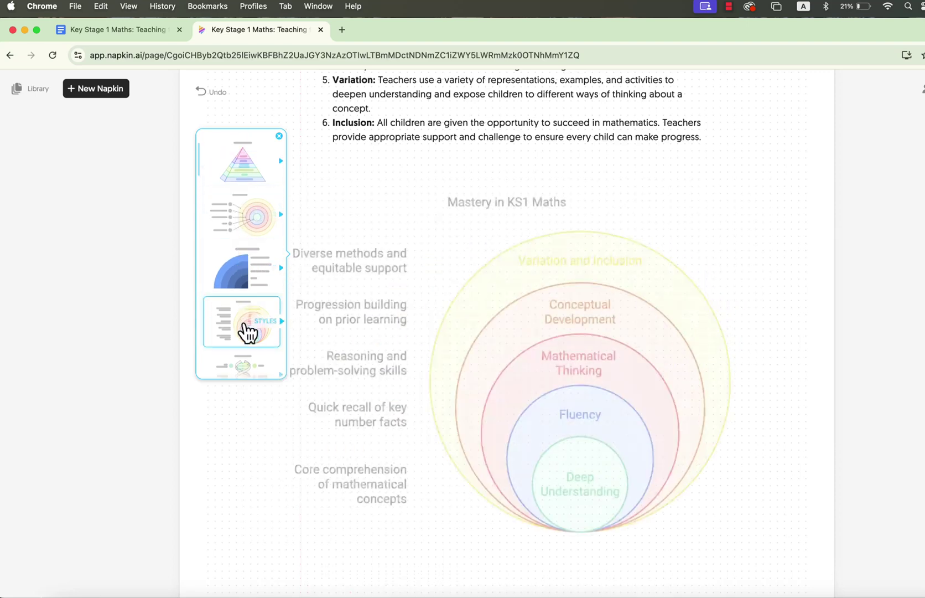
scroll(245, 329, down, 2)
click(246, 327)
scroll(245, 310, up, 1)
click(243, 276)
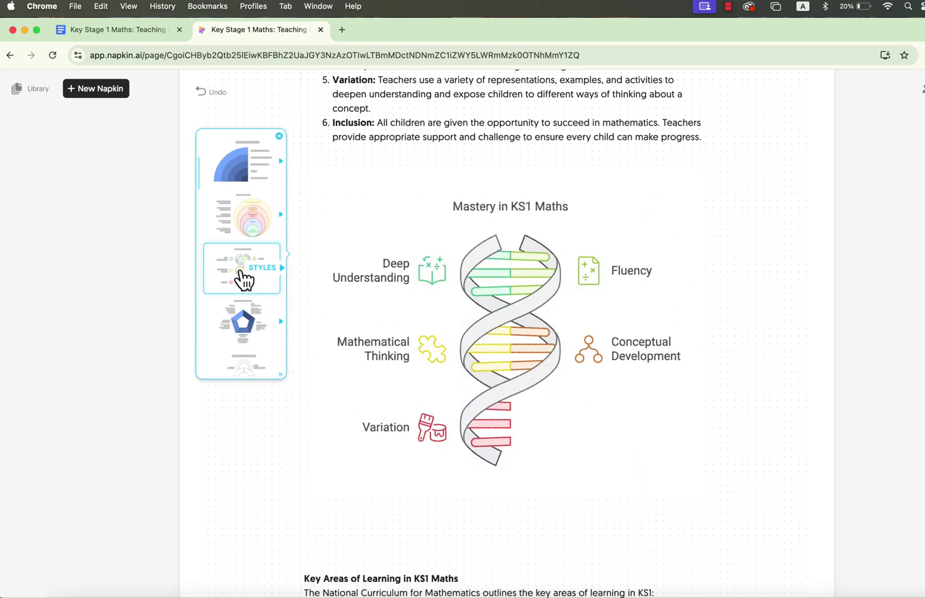
click(244, 321)
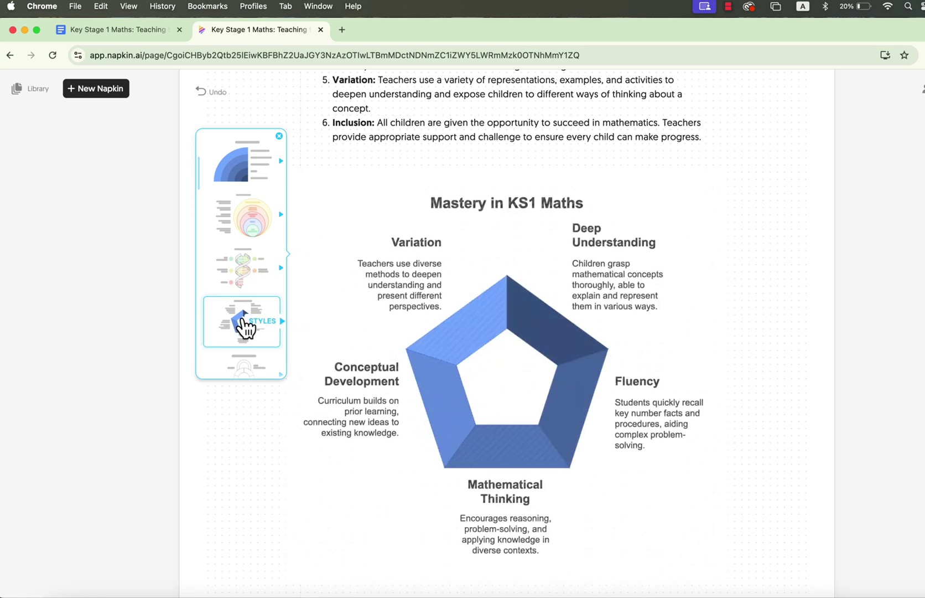
scroll(242, 313, down, 3)
click(244, 321)
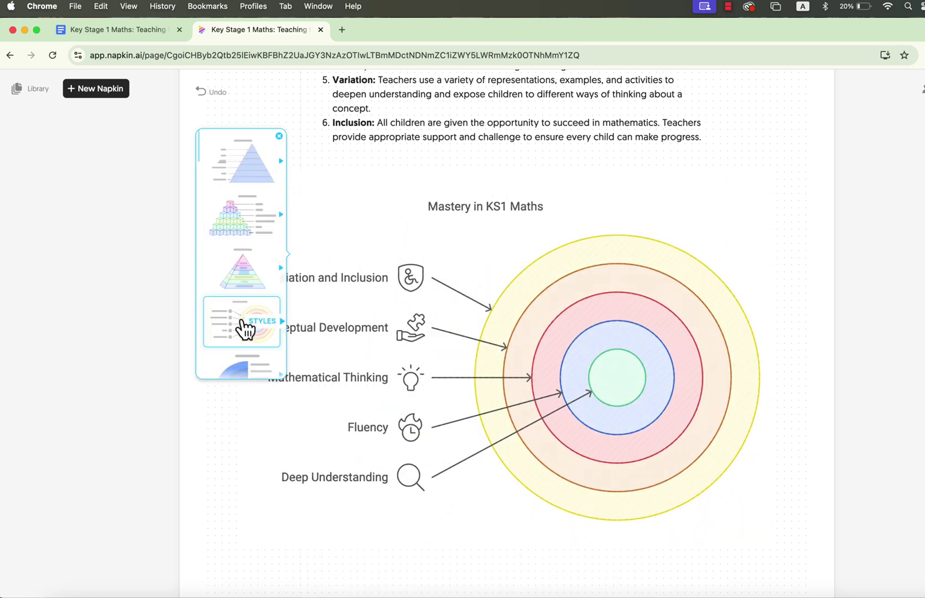
- Apply the pastel colour variant of the target-circle diagram and reselect the Mastery in KS1 Maths diagram
click(276, 327)
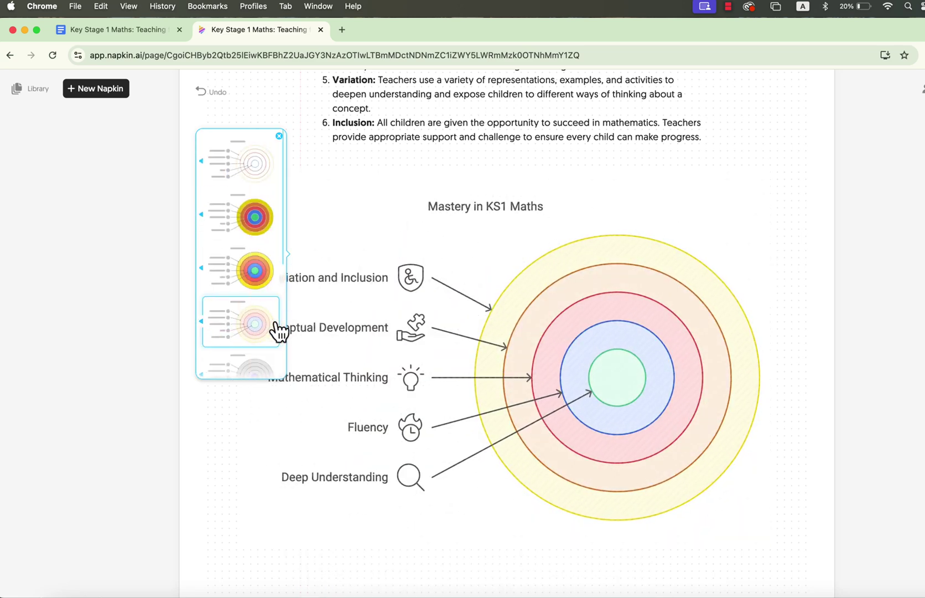
click(255, 280)
click(249, 206)
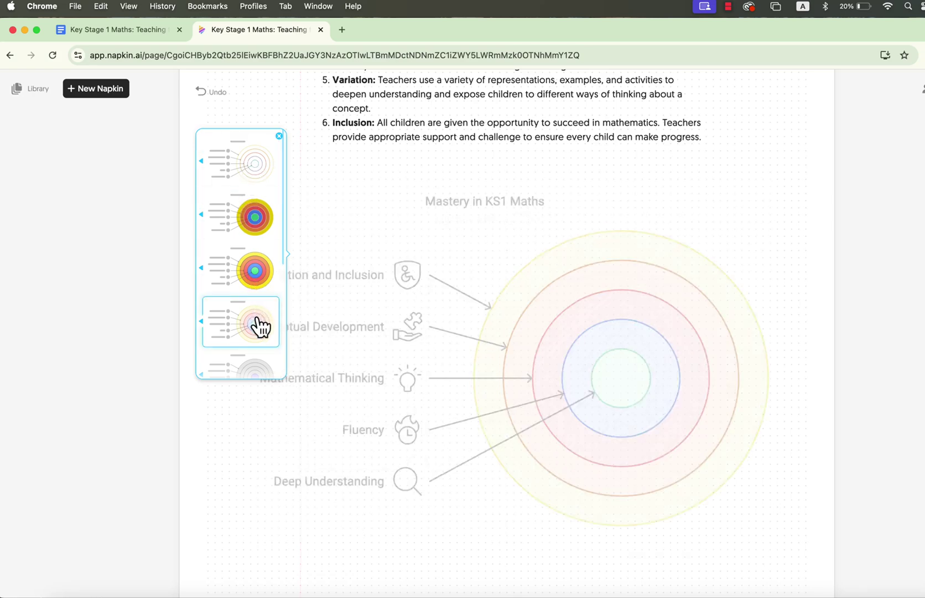
scroll(260, 326, down, 3)
scroll(259, 325, up, 2)
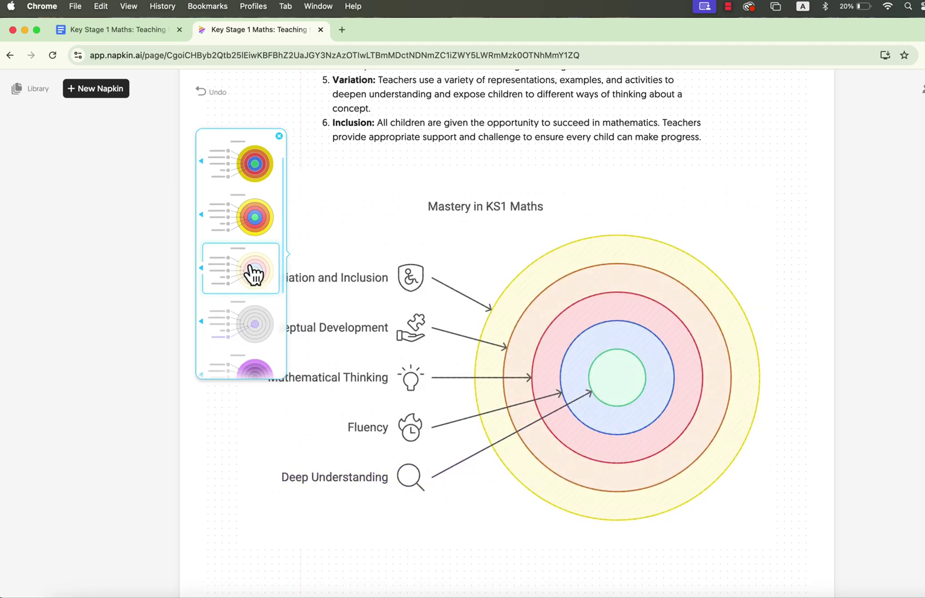
click(253, 274)
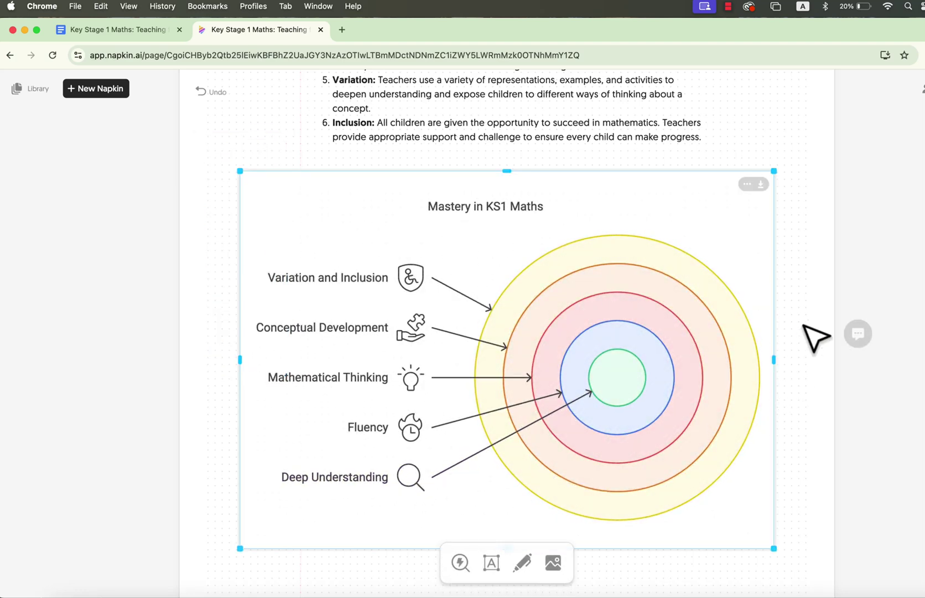
click(815, 338)
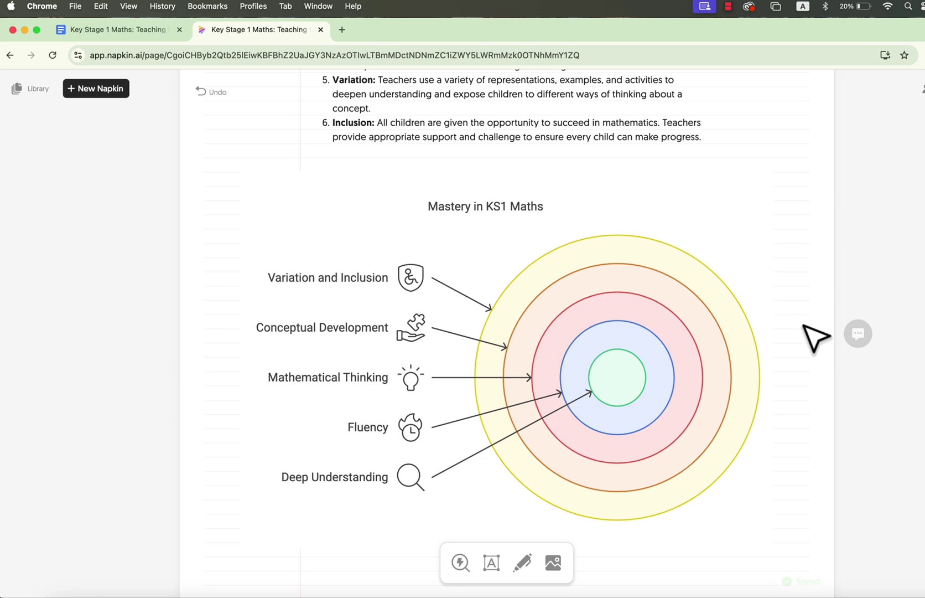
click(675, 221)
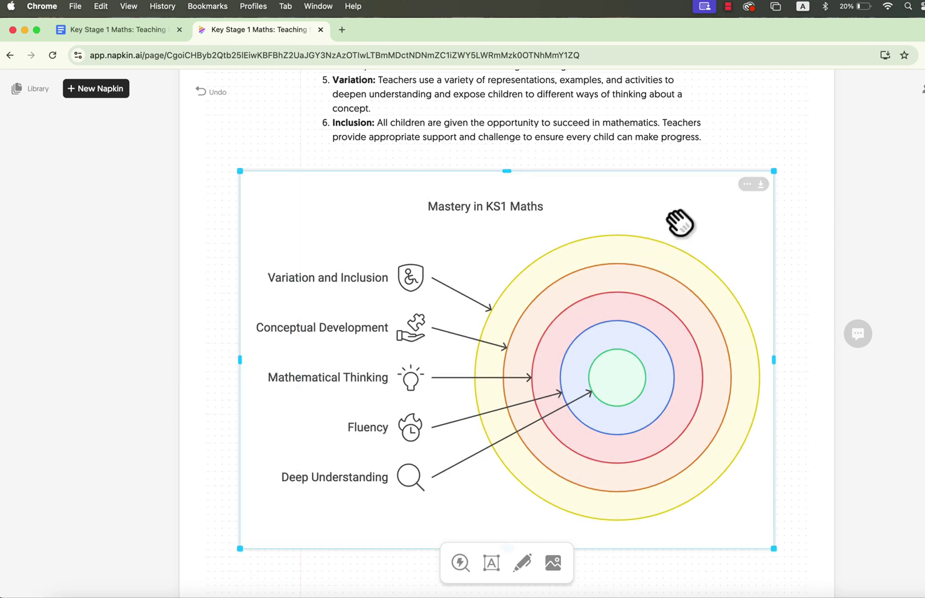
- Export the diagram as PNG in Light colour mode with Background off, saving napkin-selection.png
click(762, 184)
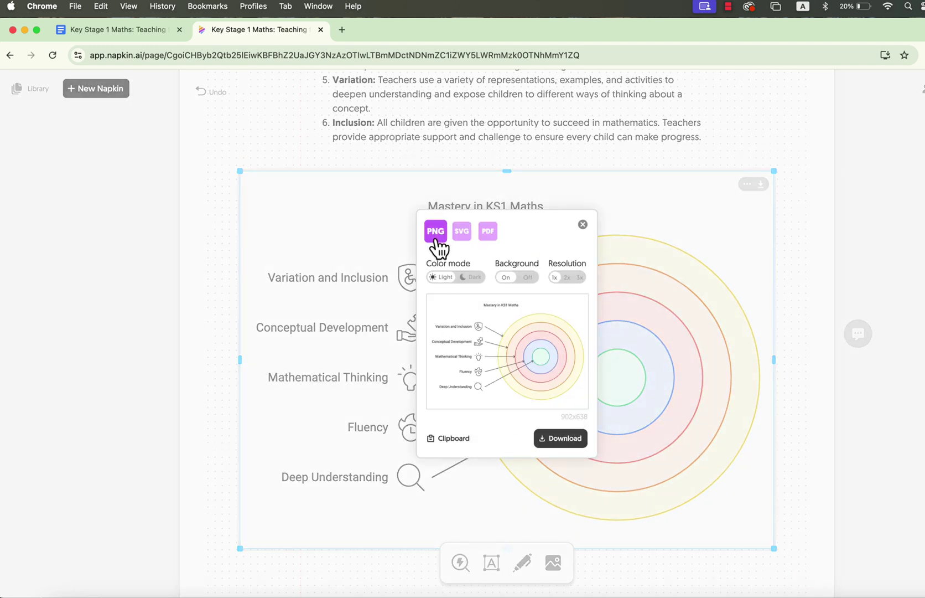
click(463, 234)
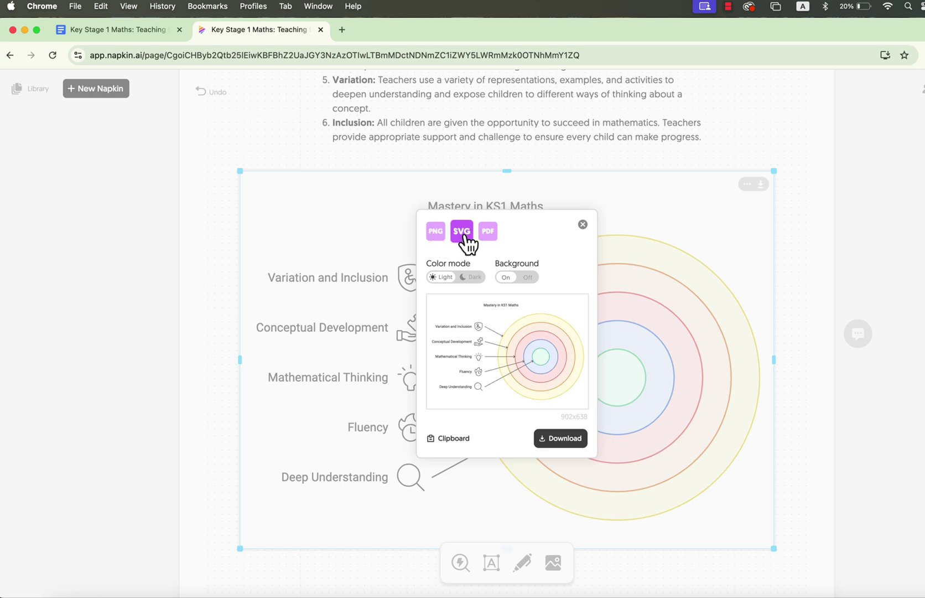
click(487, 235)
click(440, 232)
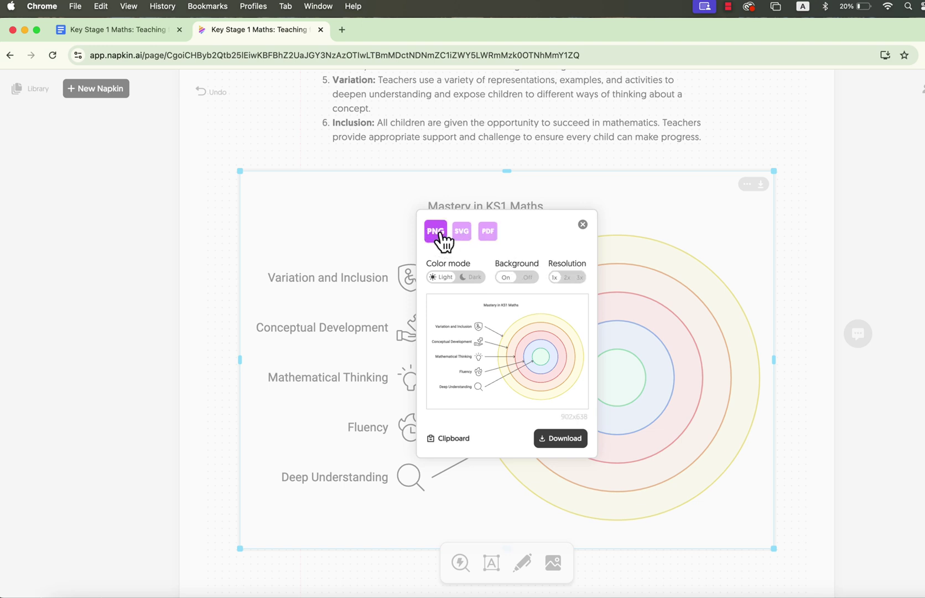
click(464, 277)
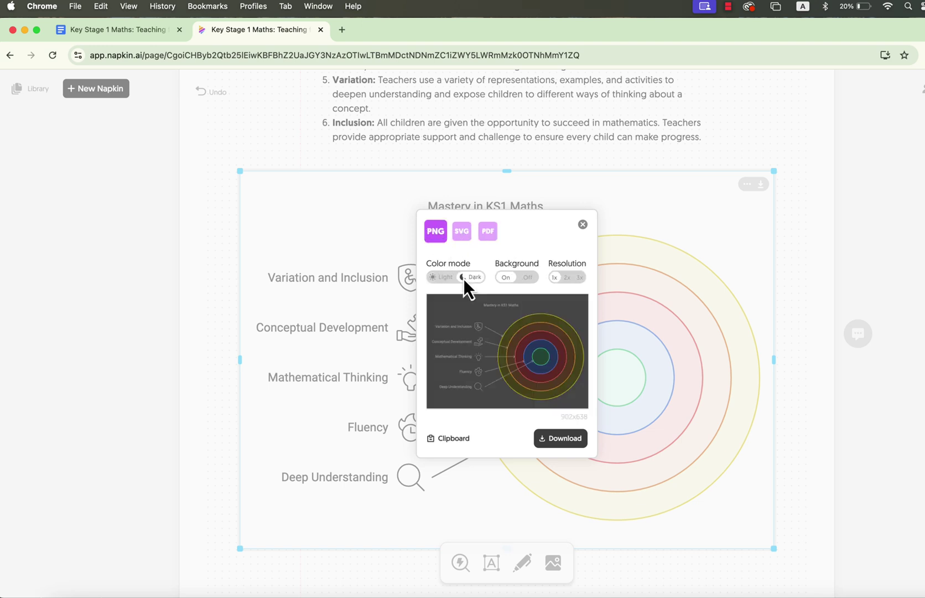
click(448, 278)
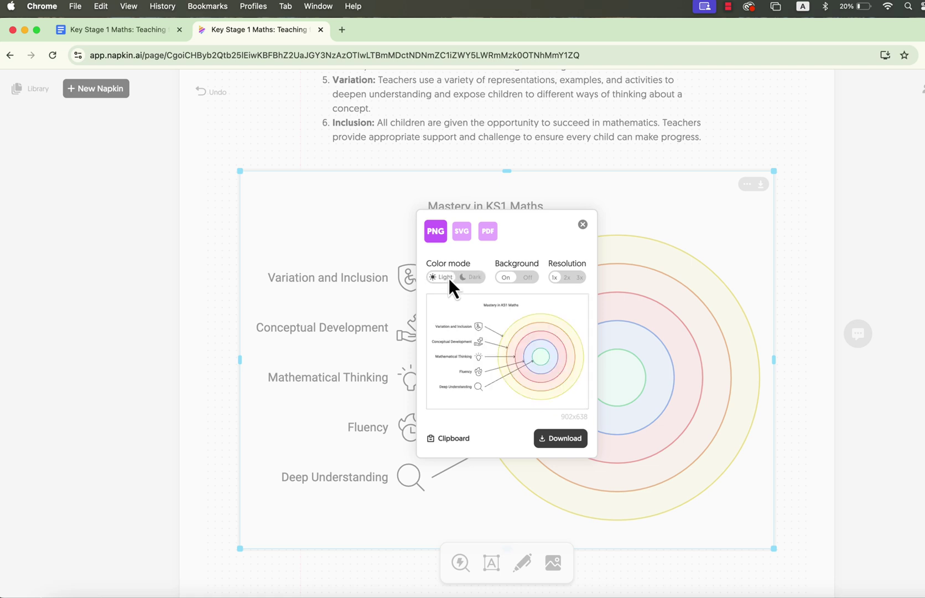
click(528, 278)
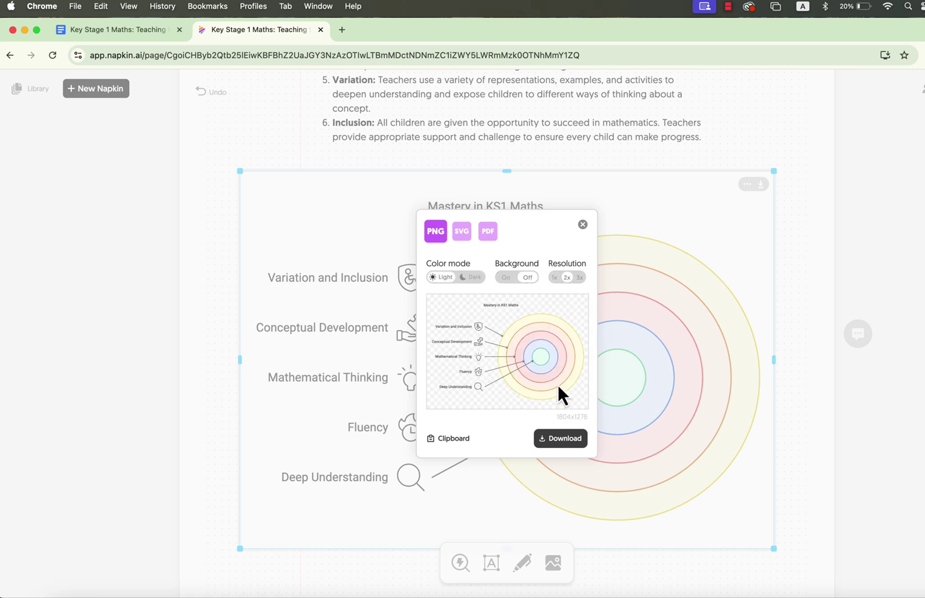
click(565, 438)
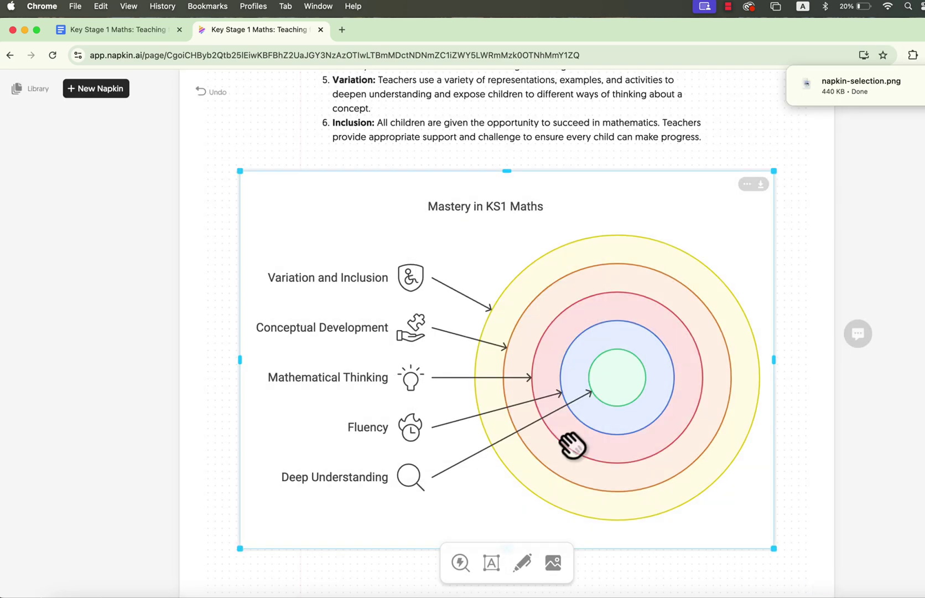
- In the Google Doc, insert the Mastery in KS1 Maths image below list item 6 and add an empty line after the opening paragraph
click(139, 32)
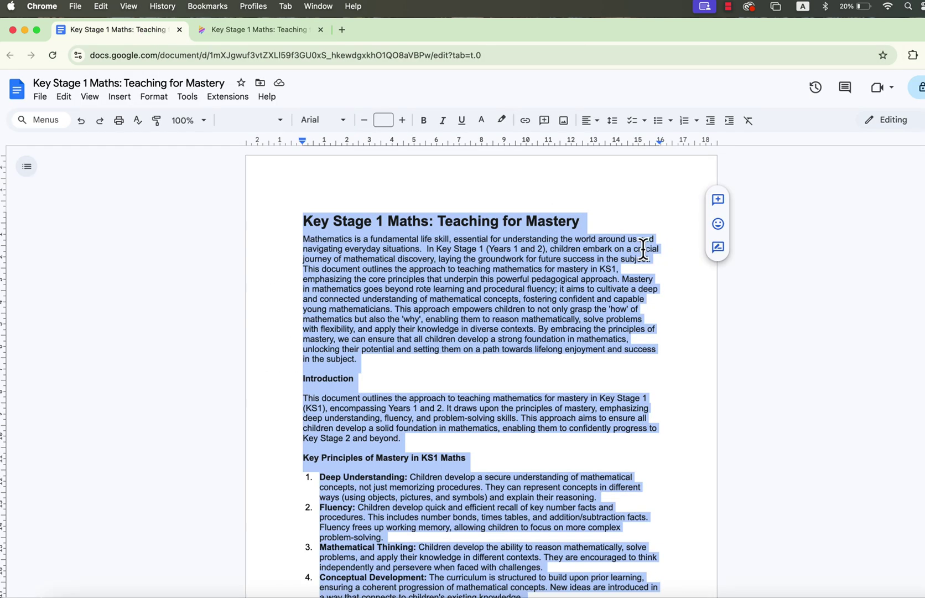
click(374, 378)
scroll(377, 367, down, 4)
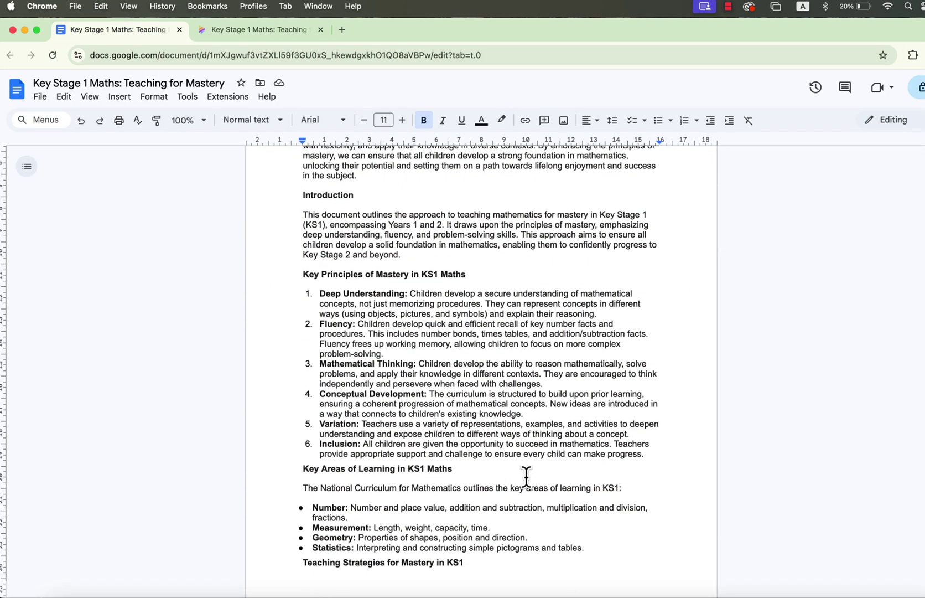
click(657, 450)
key(Return)
key(Return)
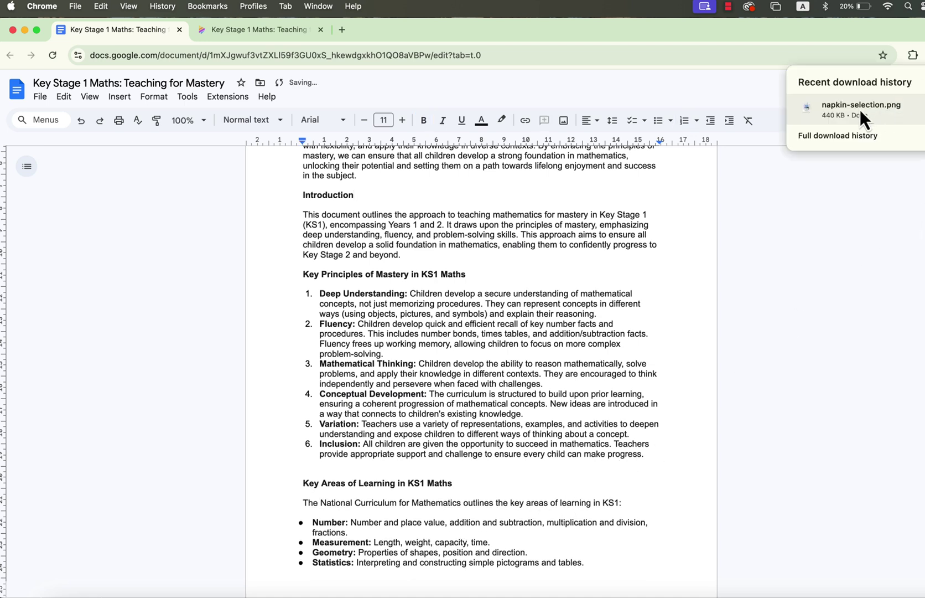
drag(860, 109, 332, 470)
scroll(635, 368, up, 10)
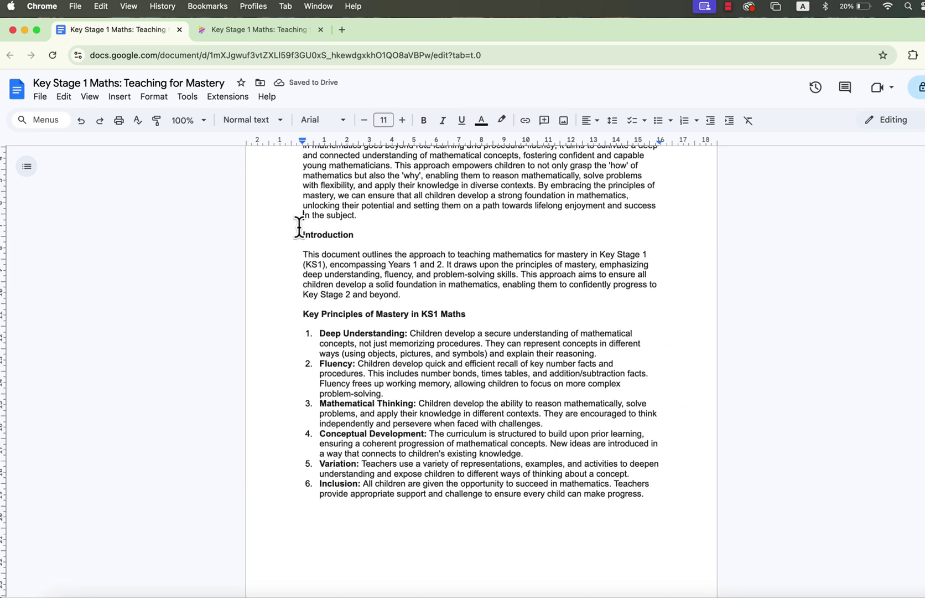
click(428, 223)
key(Return)
key(Return)
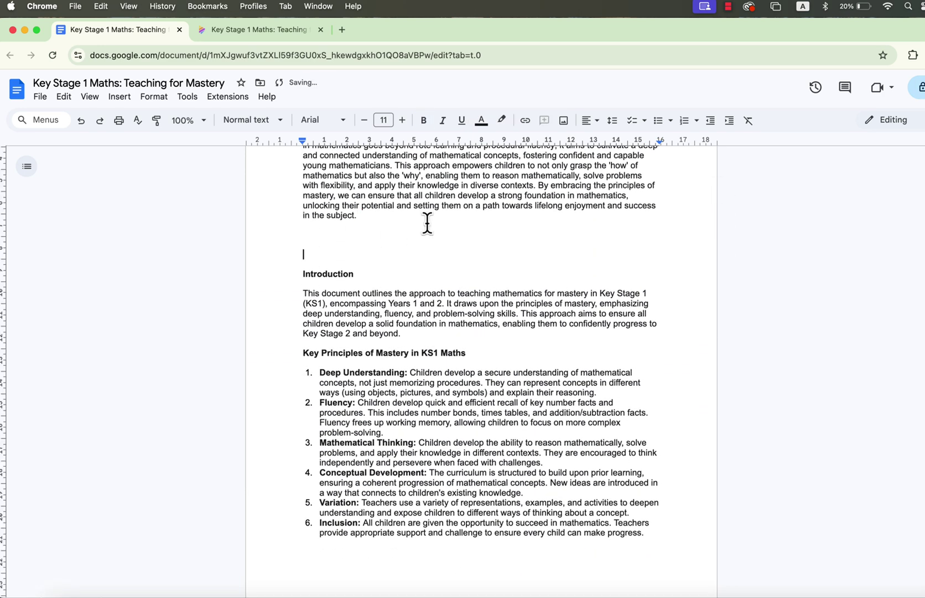
- Download the Napkin staircase infographic as a PNG image
click(279, 31)
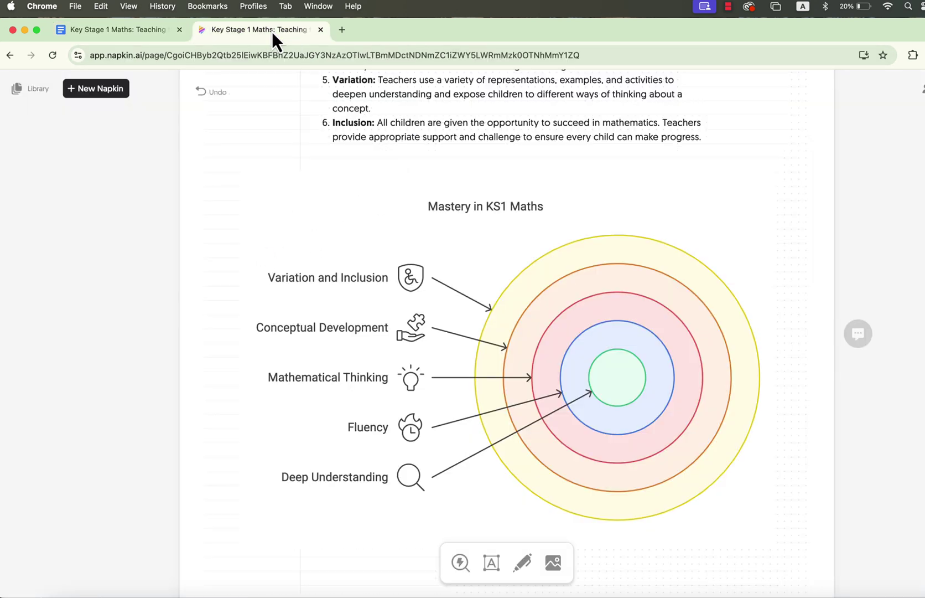
scroll(564, 296, up, 8)
scroll(564, 296, up, 6)
click(536, 310)
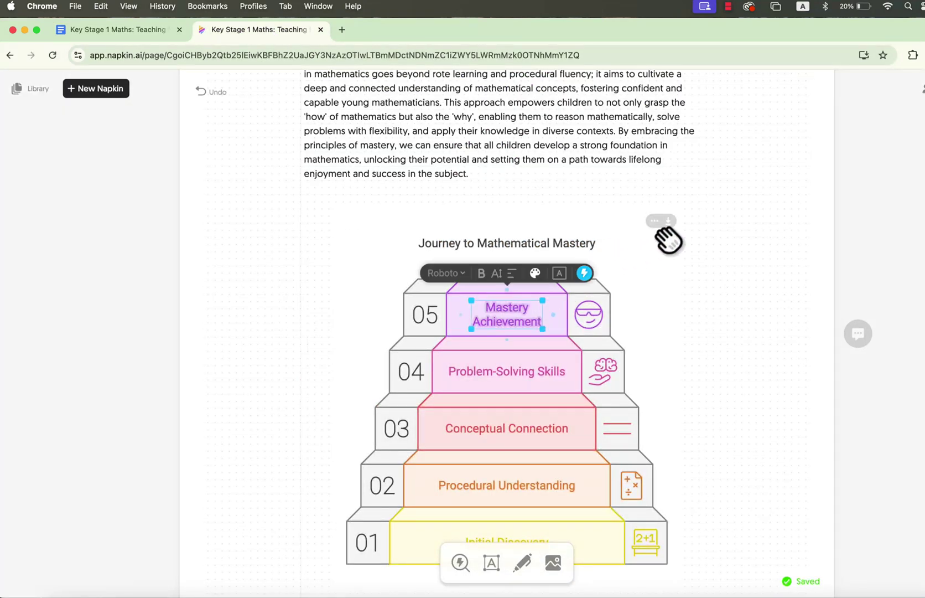
click(669, 221)
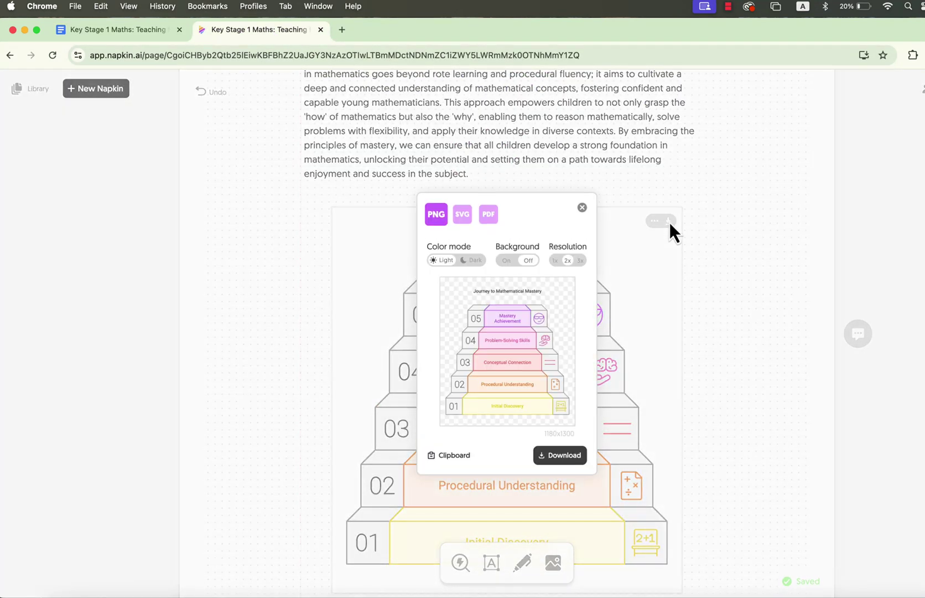
click(579, 462)
- Insert the downloaded staircase infographic into the Google Doc and shrink it to about half size
click(147, 30)
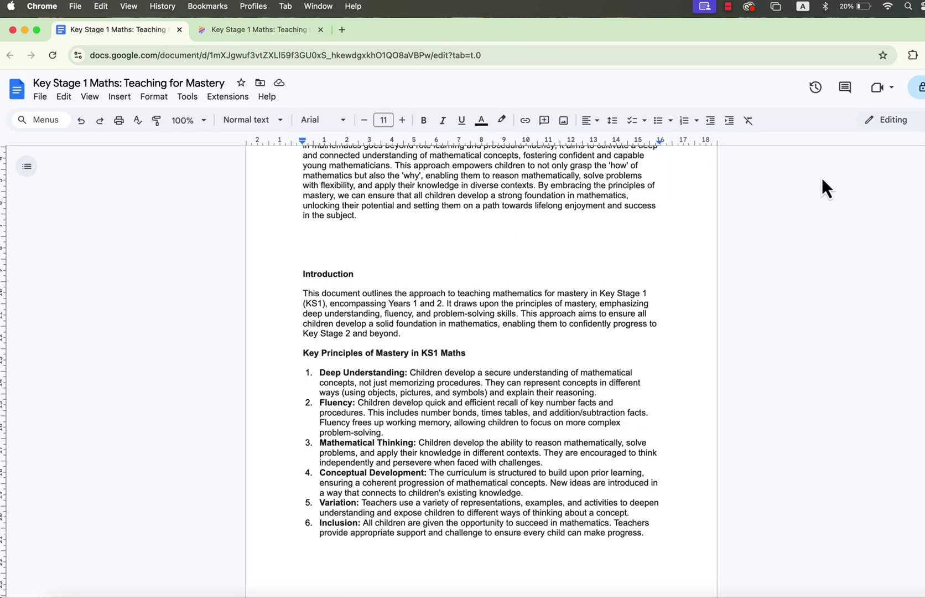
drag(880, 102, 350, 287)
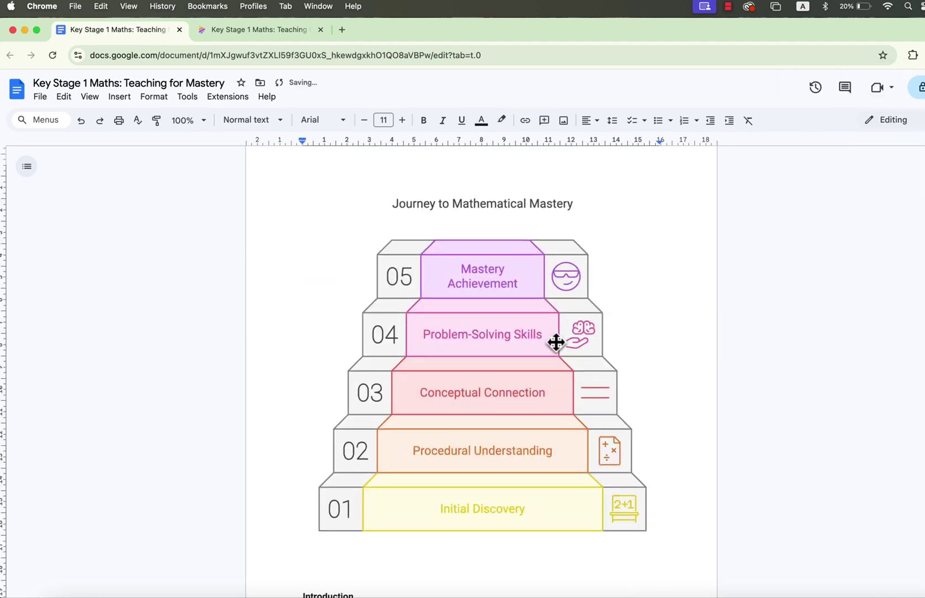
click(523, 357)
drag(637, 541, 464, 362)
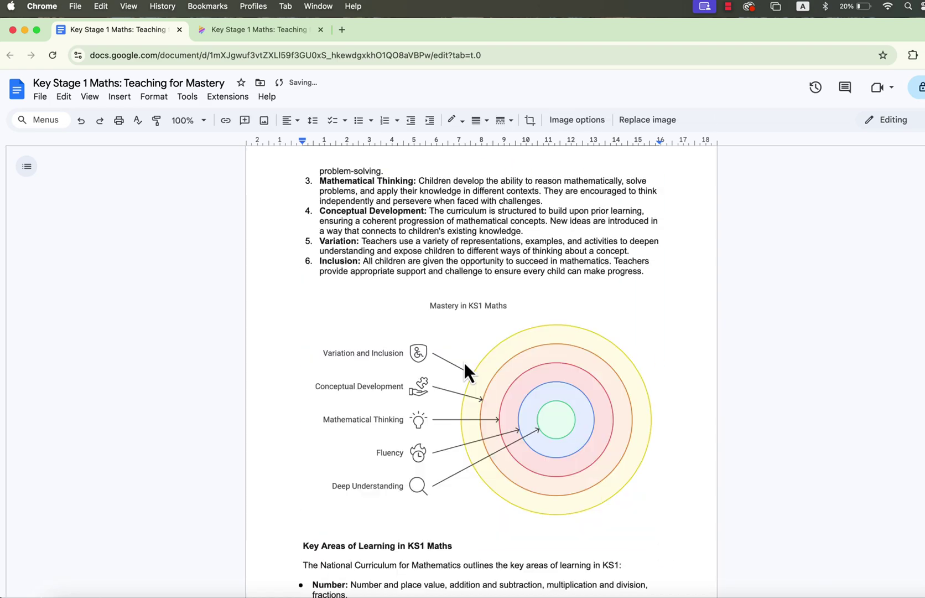
scroll(580, 355, up, 10)
scroll(579, 355, up, 3)
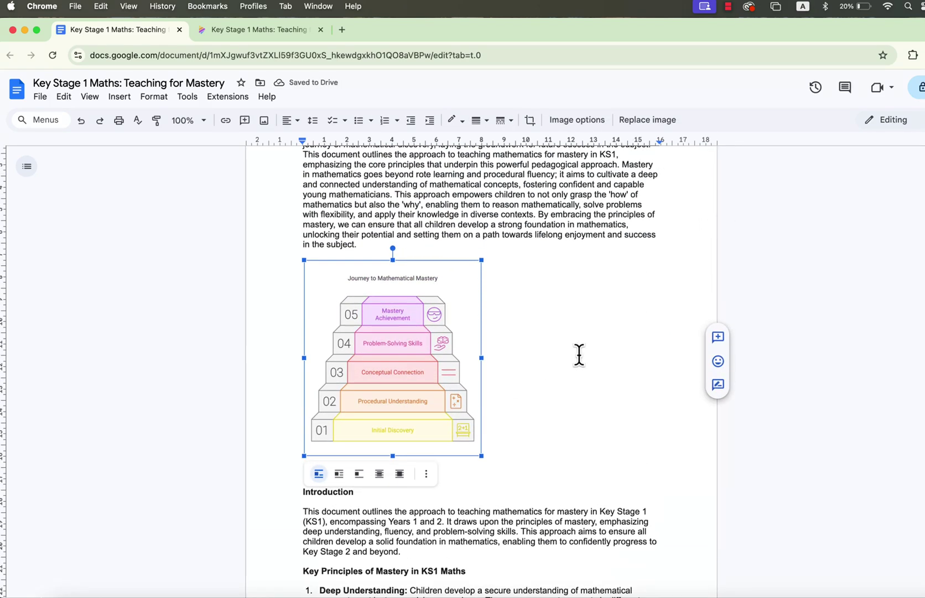
click(579, 355)
- Adjust the infographic, then insert a page break before the Key Areas of Learning heading
scroll(578, 356, down, 5)
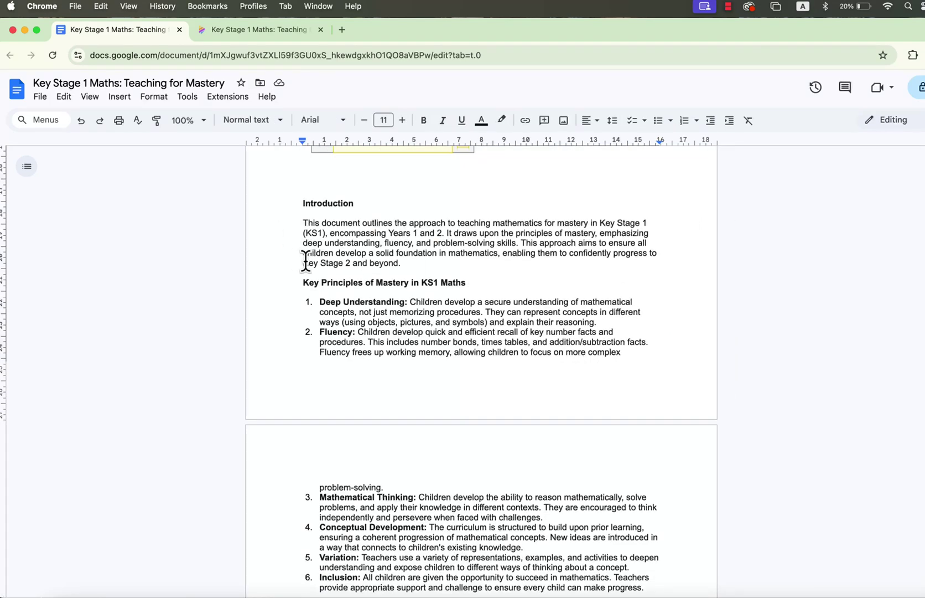
scroll(454, 186, up, 4)
click(451, 202)
scroll(450, 210, up, 2)
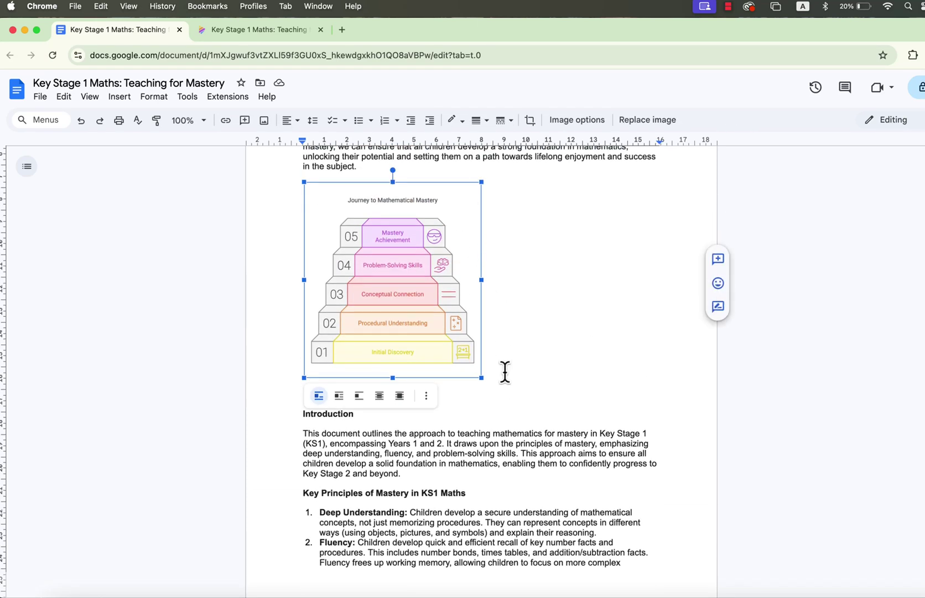
drag(480, 378, 625, 474)
scroll(625, 476, down, 8)
scroll(624, 483, down, 5)
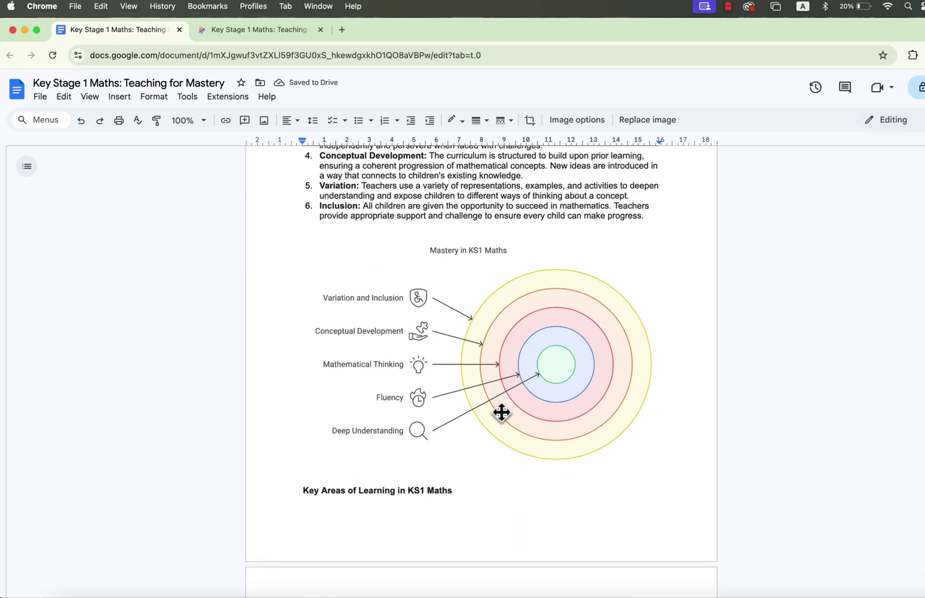
click(510, 382)
click(296, 490)
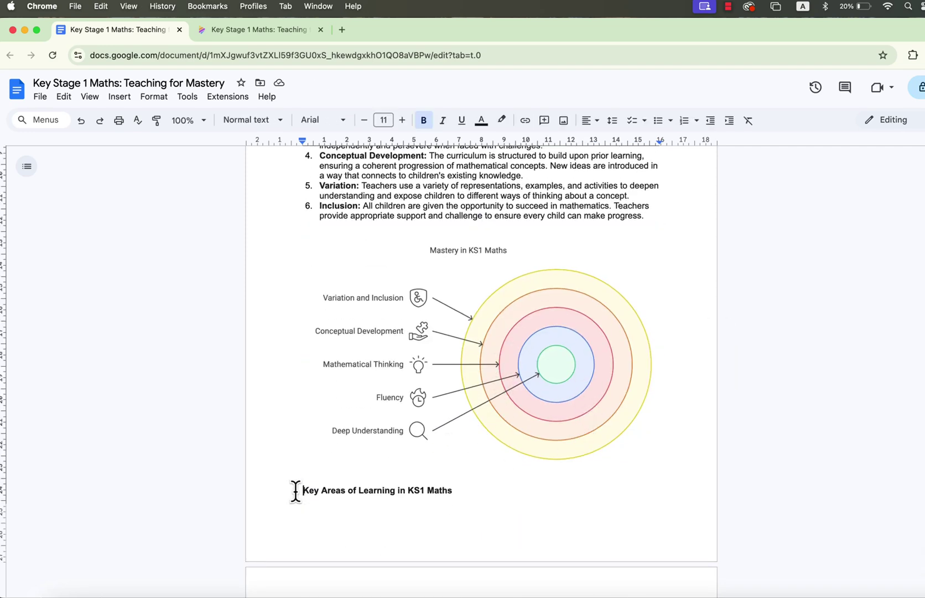
key(ctrl+Return)
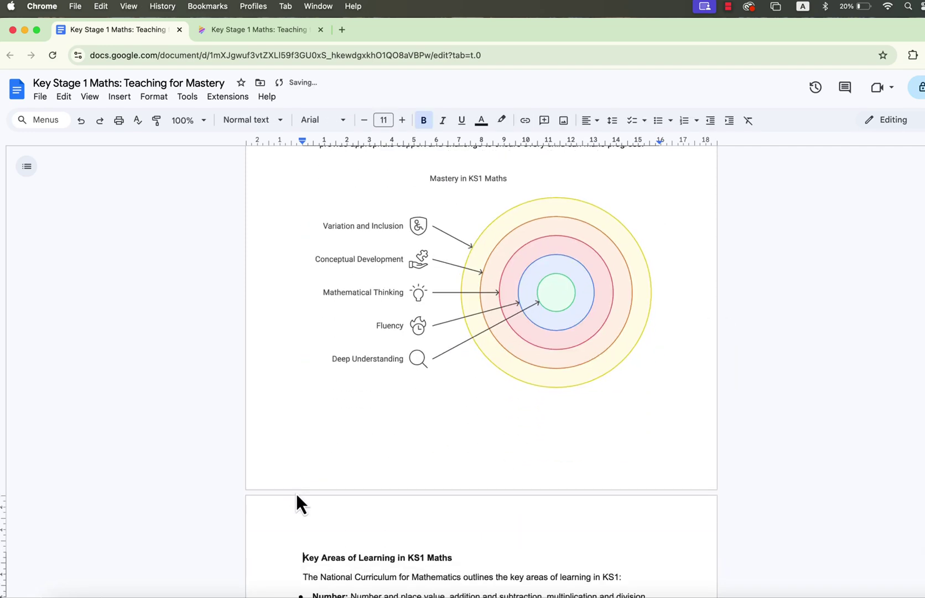
scroll(540, 357, up, 13)
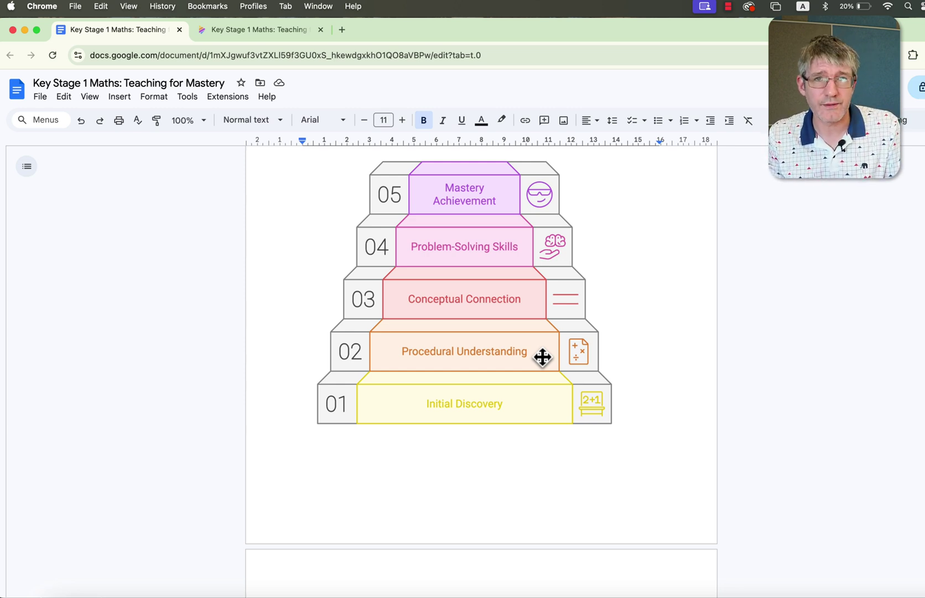
scroll(540, 356, up, 10)
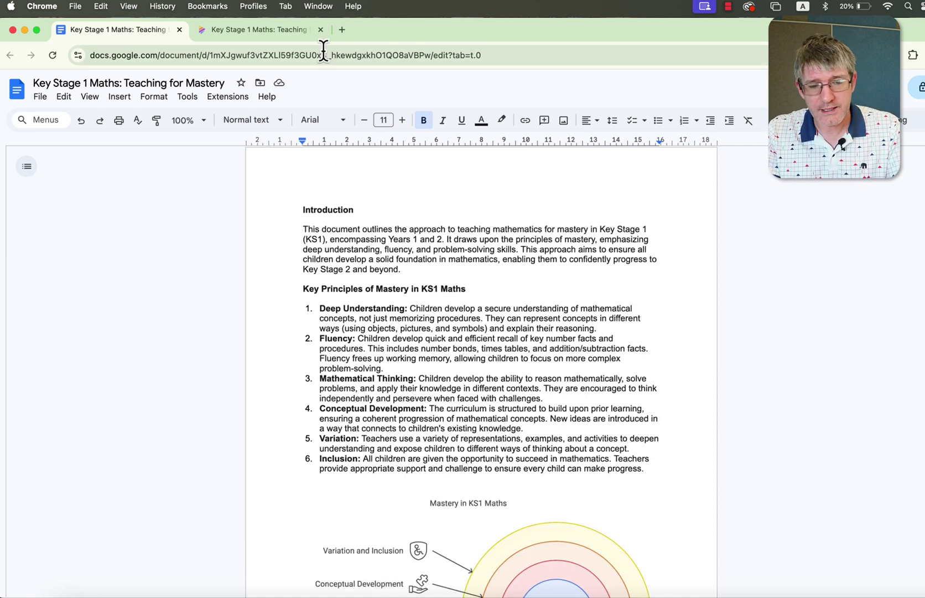
- Select the staircase infographic in Napkin AI and preview adding and removing steps
click(288, 32)
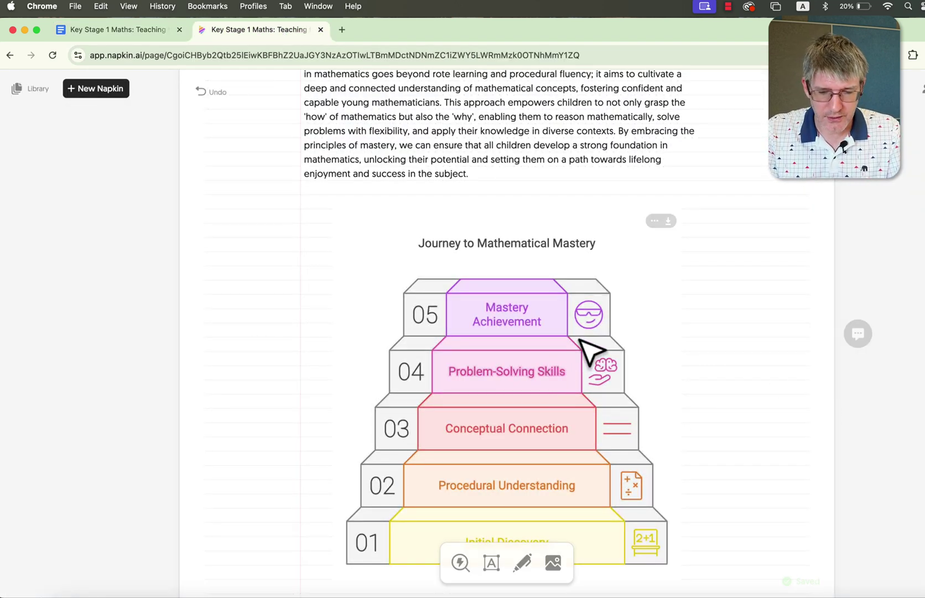
click(564, 334)
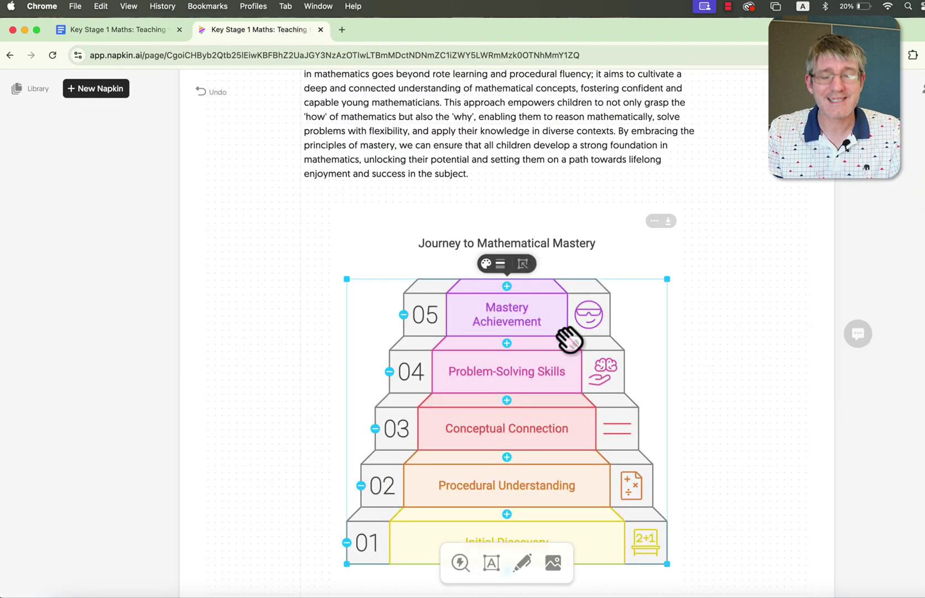
scroll(569, 339, down, 2)
click(507, 285)
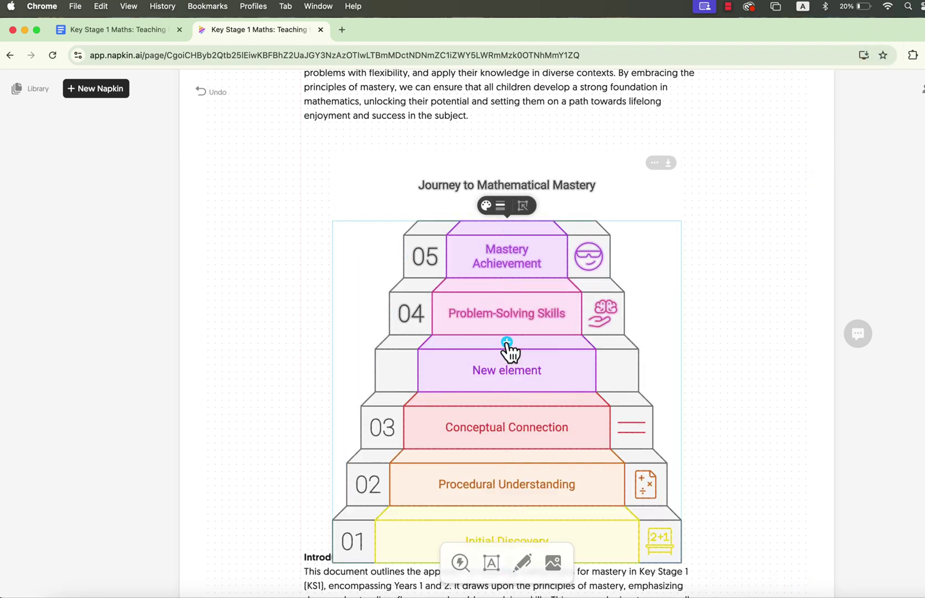
scroll(513, 350, down, 2)
scroll(513, 350, down, 1)
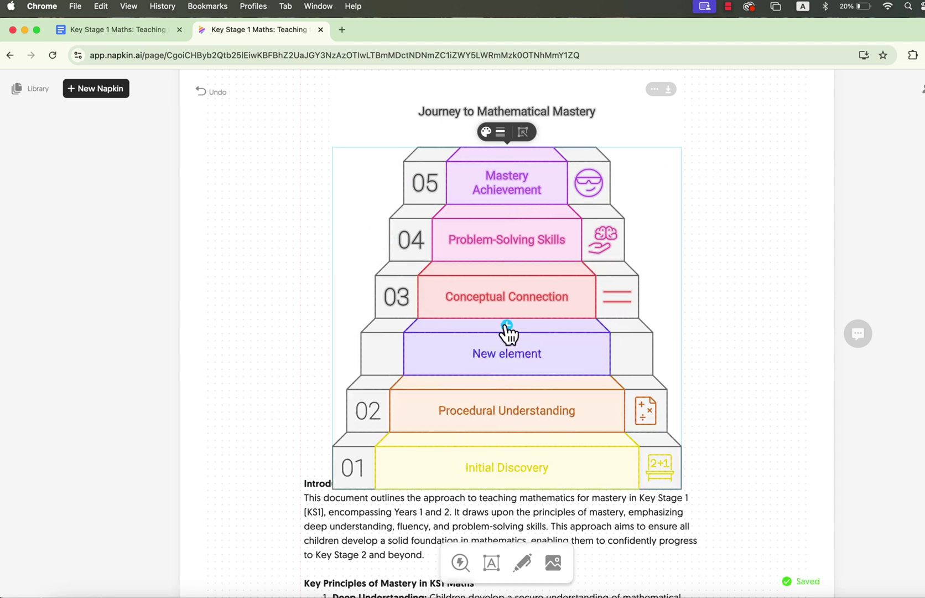
click(389, 241)
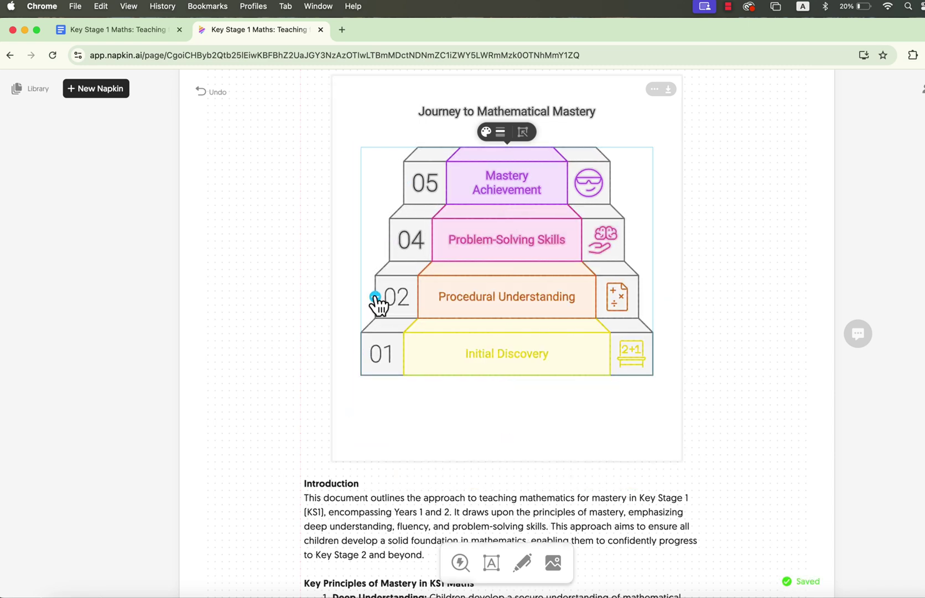
scroll(733, 345, up, 3)
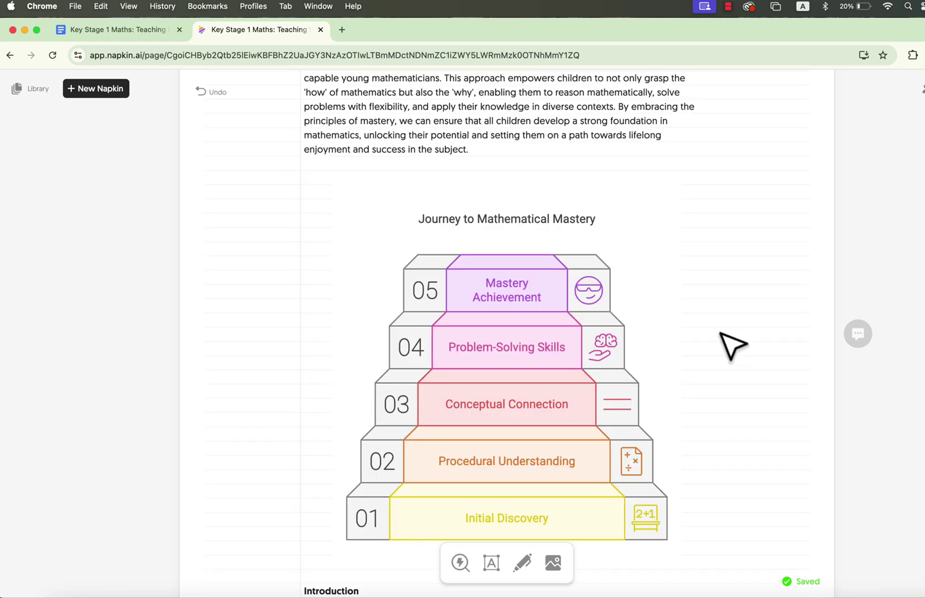
- Recolour the Mastery Achievement step Green and finish editing the infographic
click(558, 290)
click(508, 288)
click(501, 239)
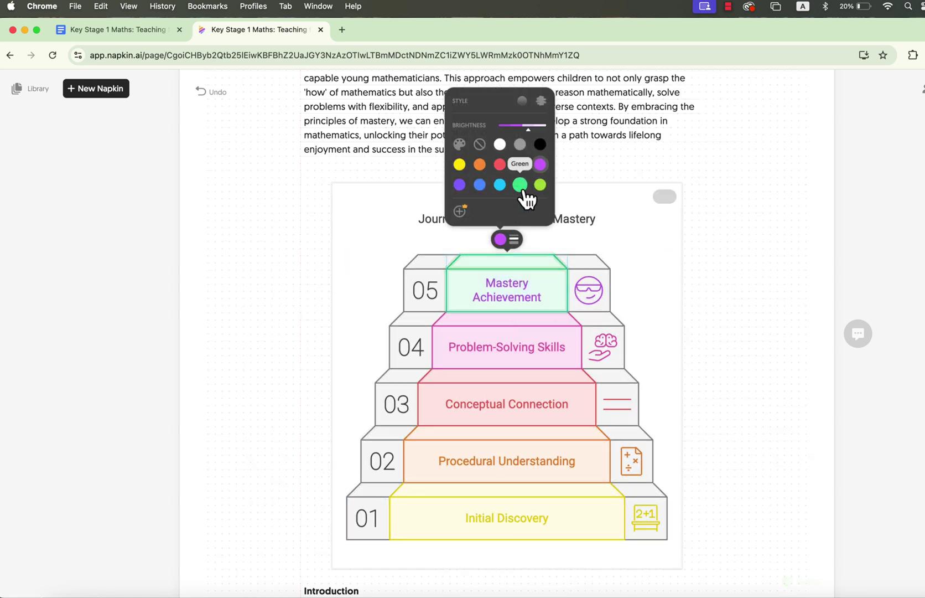
click(521, 186)
click(748, 320)
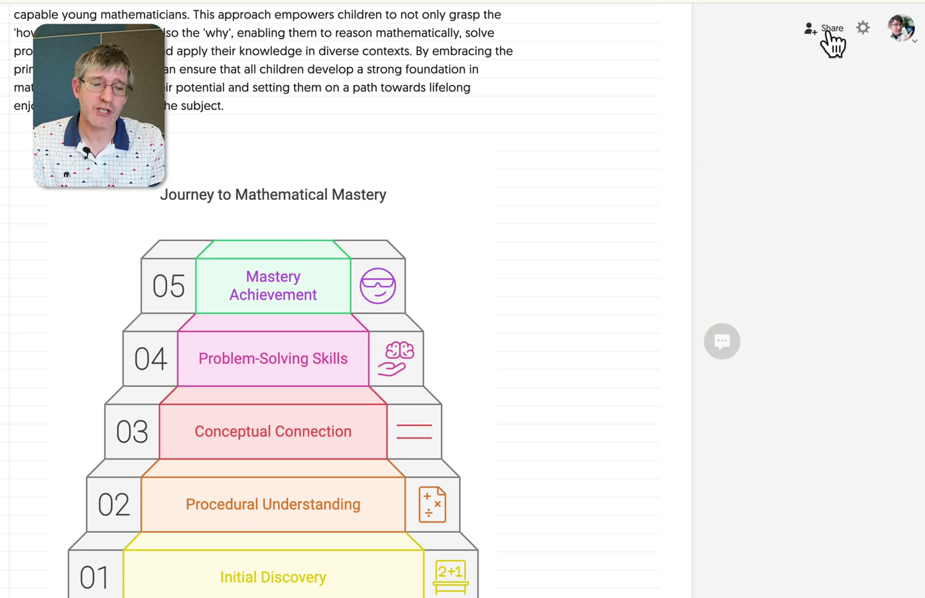
click(831, 31)
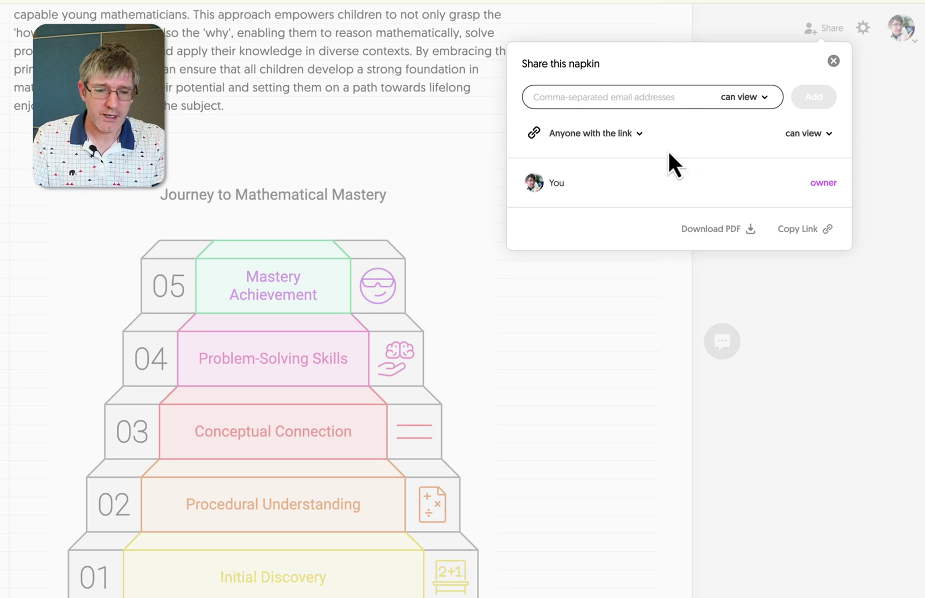
click(632, 138)
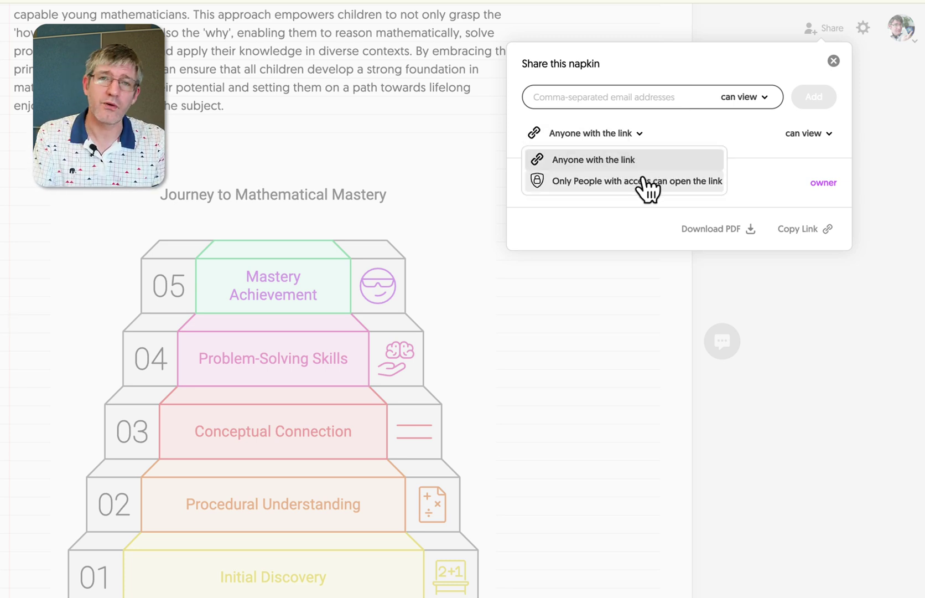
click(627, 97)
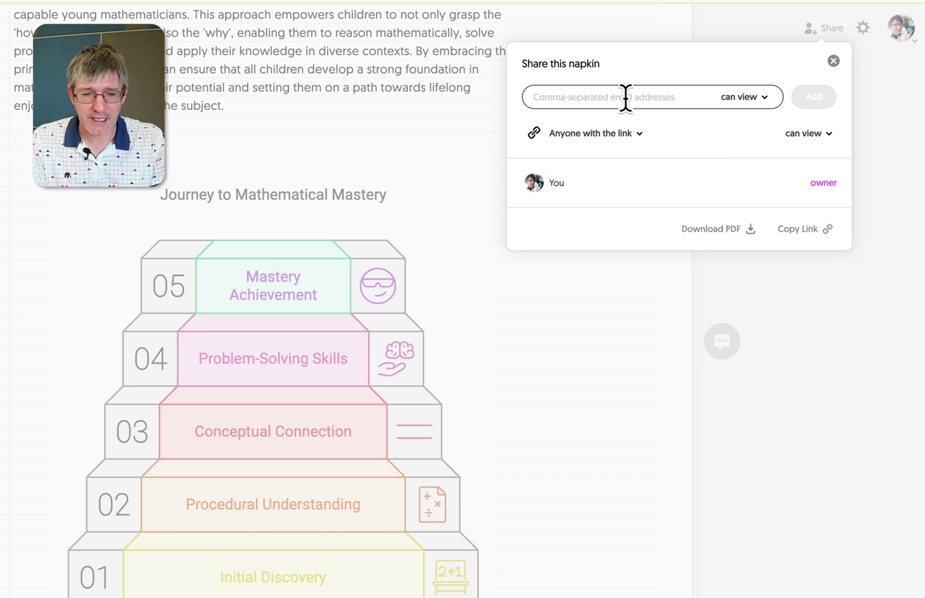
click(741, 99)
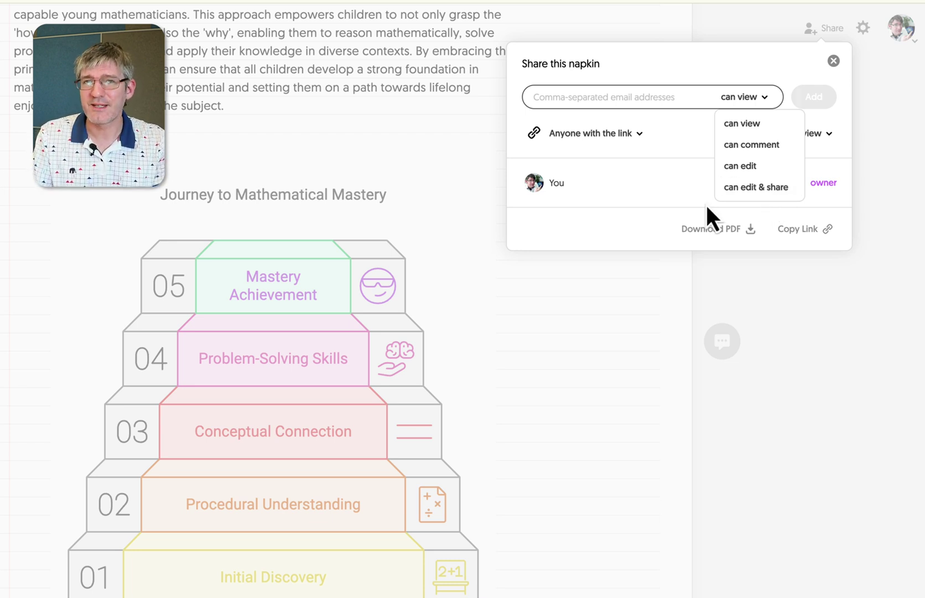
click(2, 126)
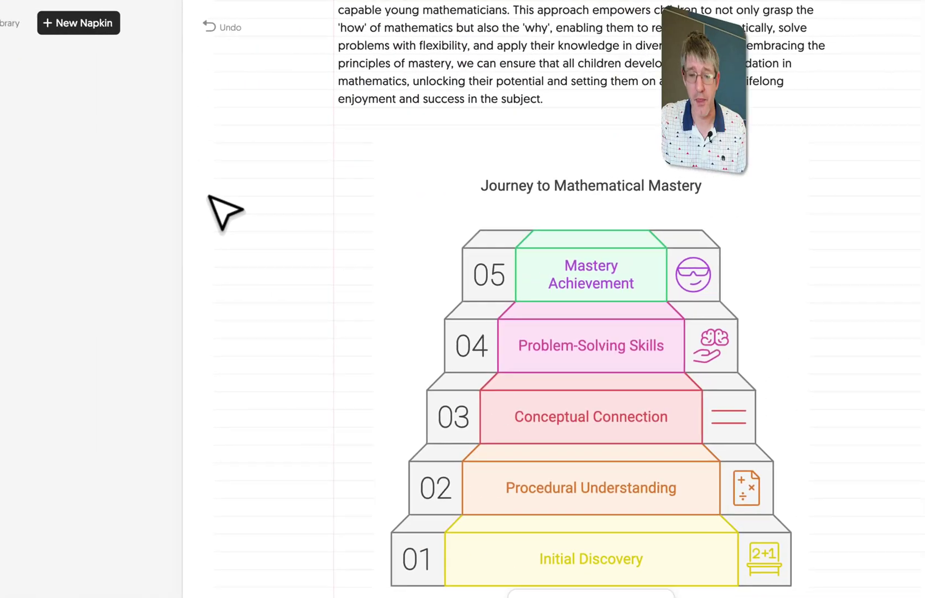
scroll(387, 111, up, 5)
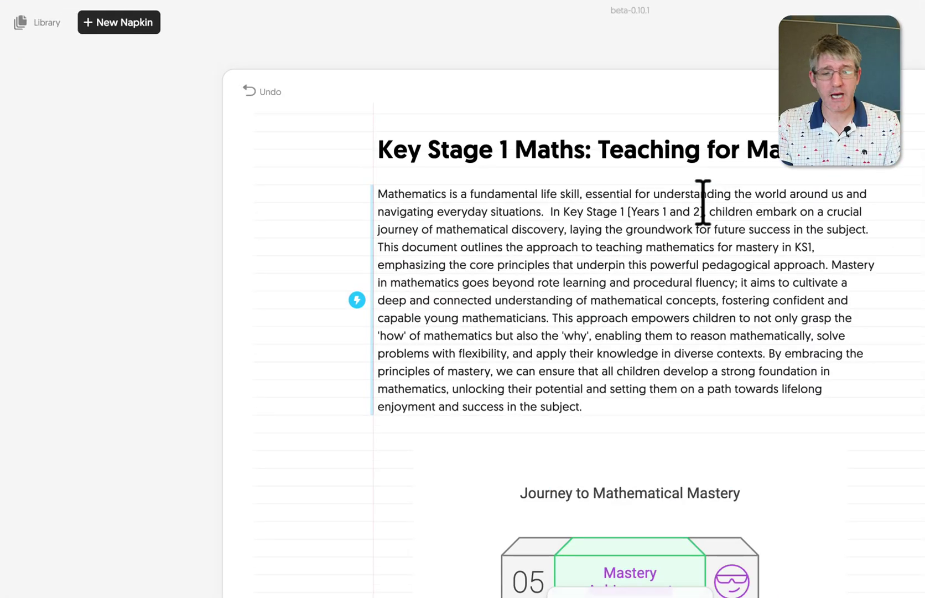
click(47, 30)
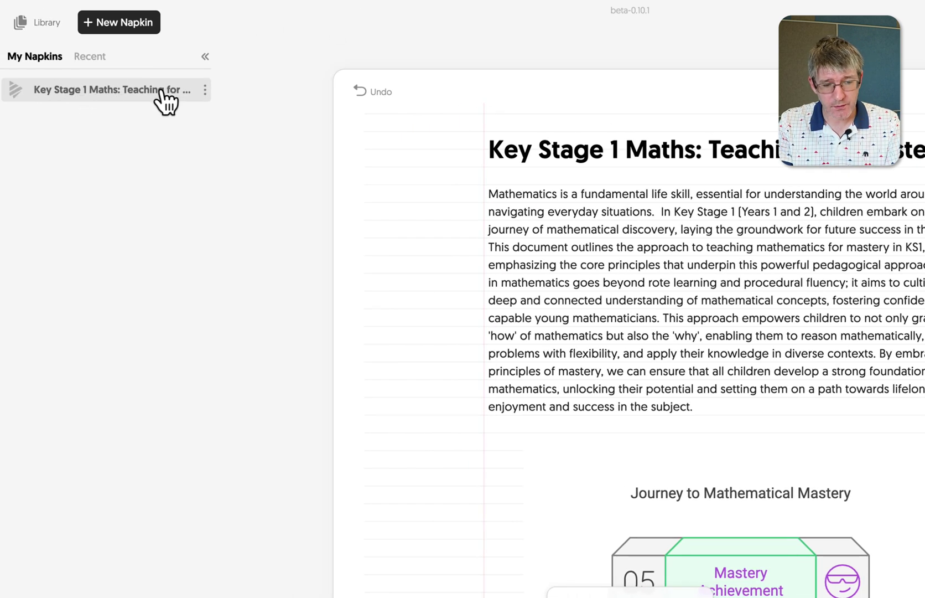
click(205, 90)
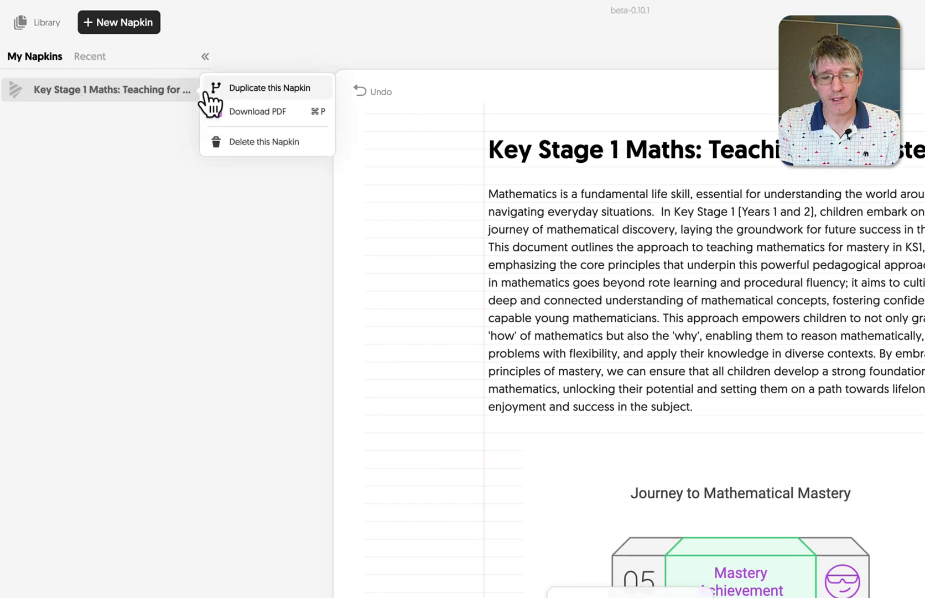
click(282, 113)
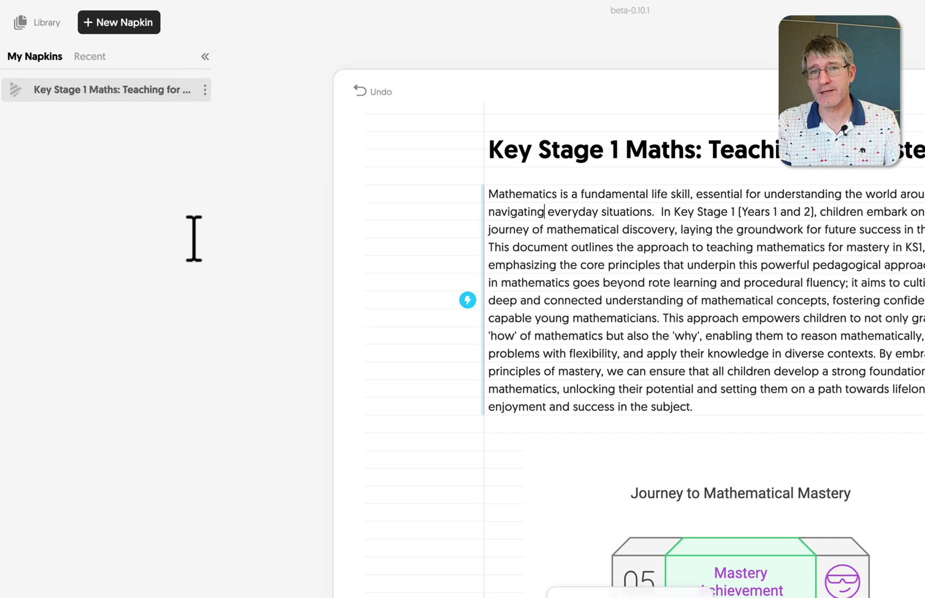
- Hide the saved-napkins list, then add a blank line above the Benefits heading and two lines after the last benefit
click(22, 25)
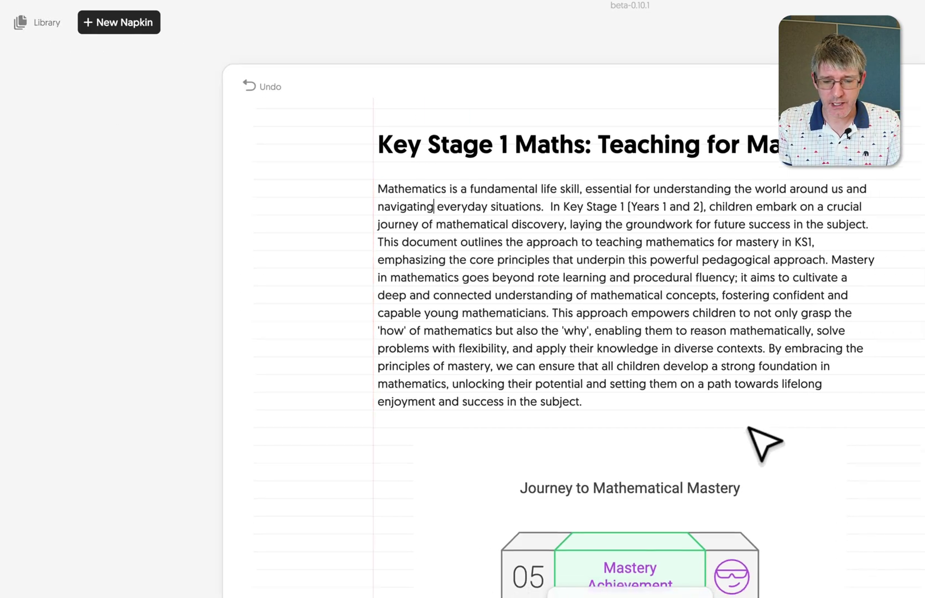
scroll(749, 427, down, 20)
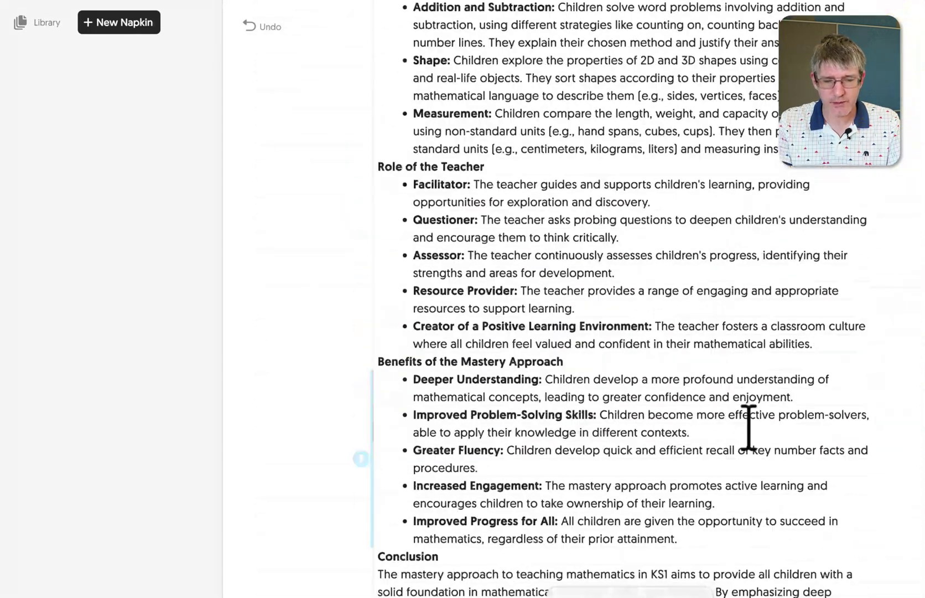
scroll(748, 426, down, 5)
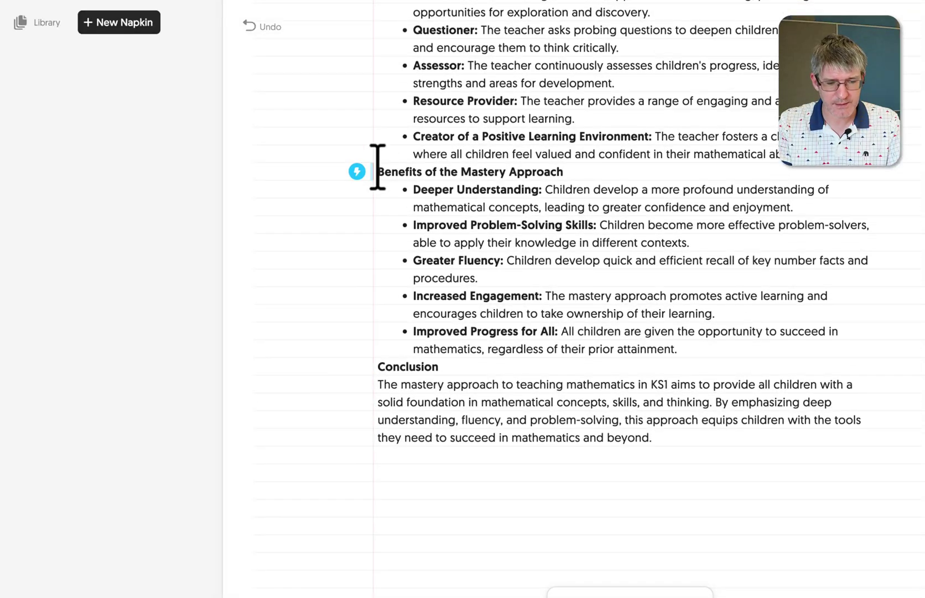
key(Return)
click(678, 360)
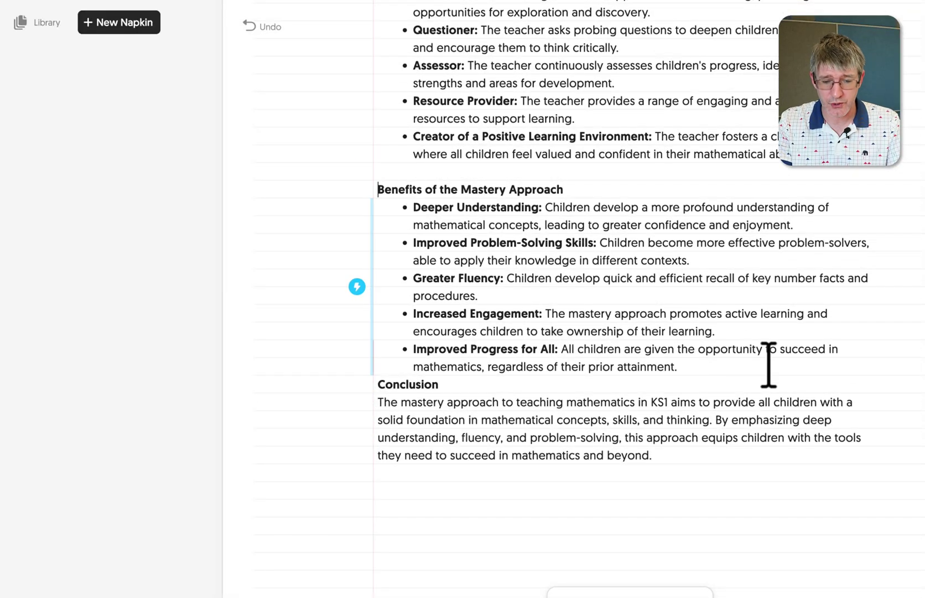
key(Return)
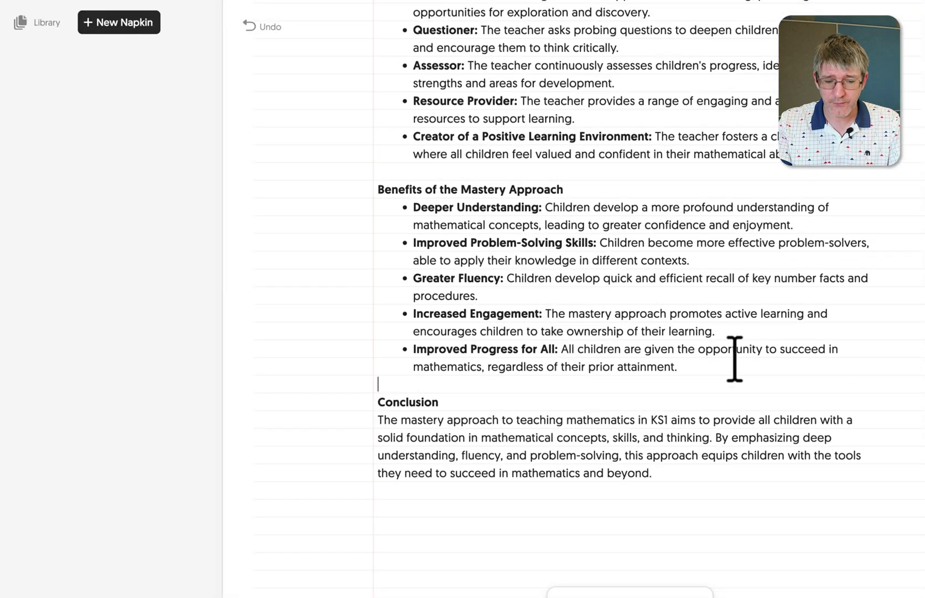
key(Return)
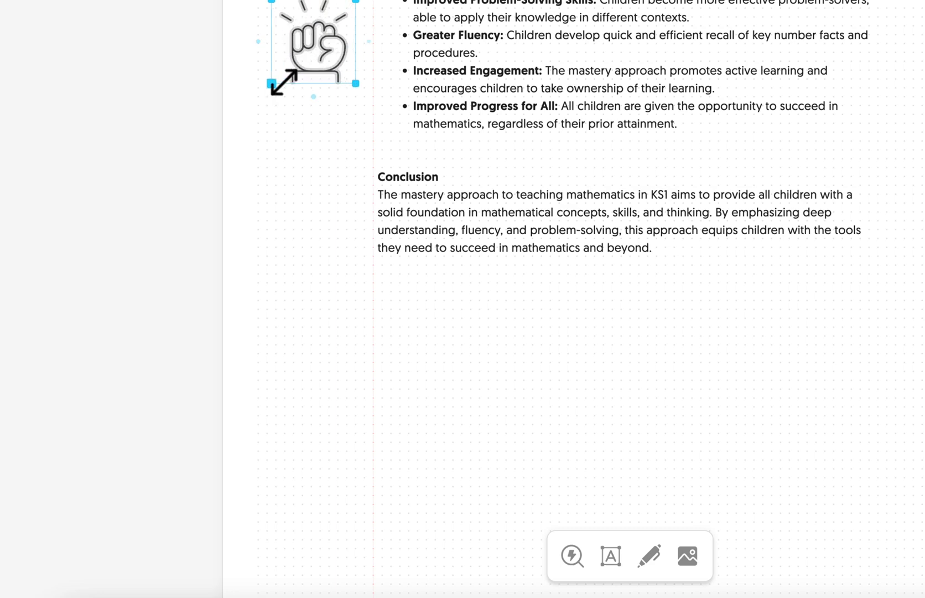
- Enlarge the raised-fist icon beside the benefits list
drag(331, 64, 347, 46)
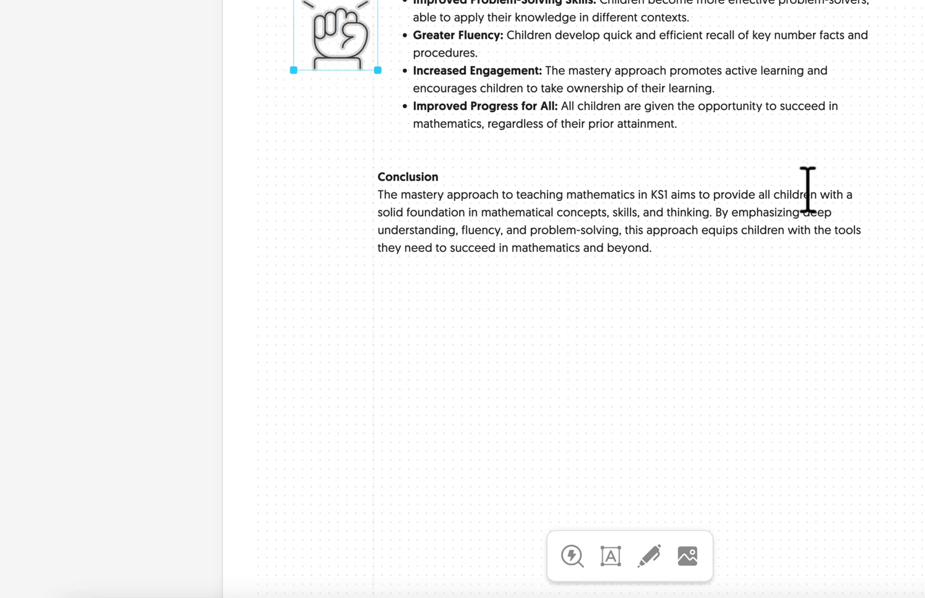
click(357, 211)
scroll(360, 199, up, 5)
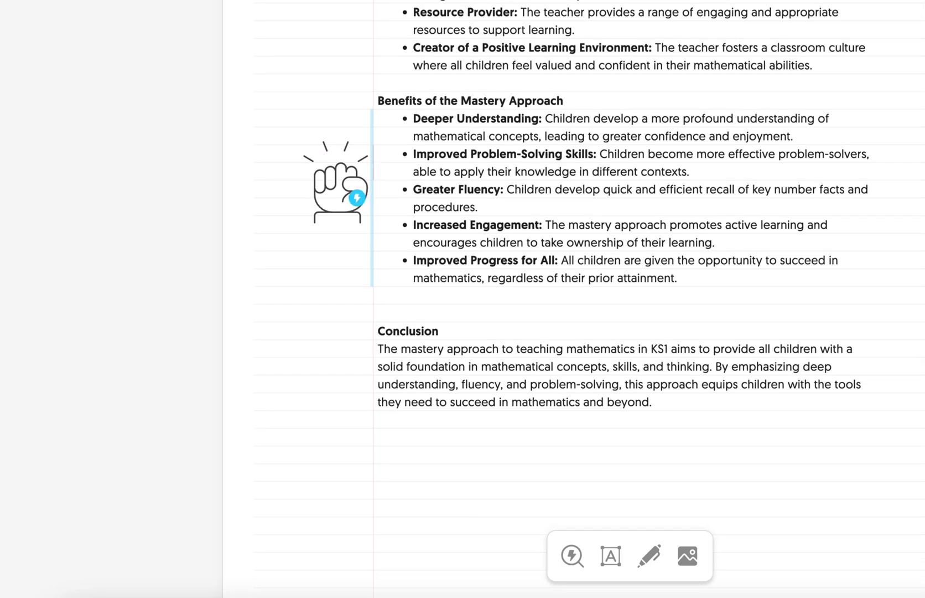
- Search spark icons for 'benefit', insert medal-3, enlarge it and move it to the right margin
click(573, 554)
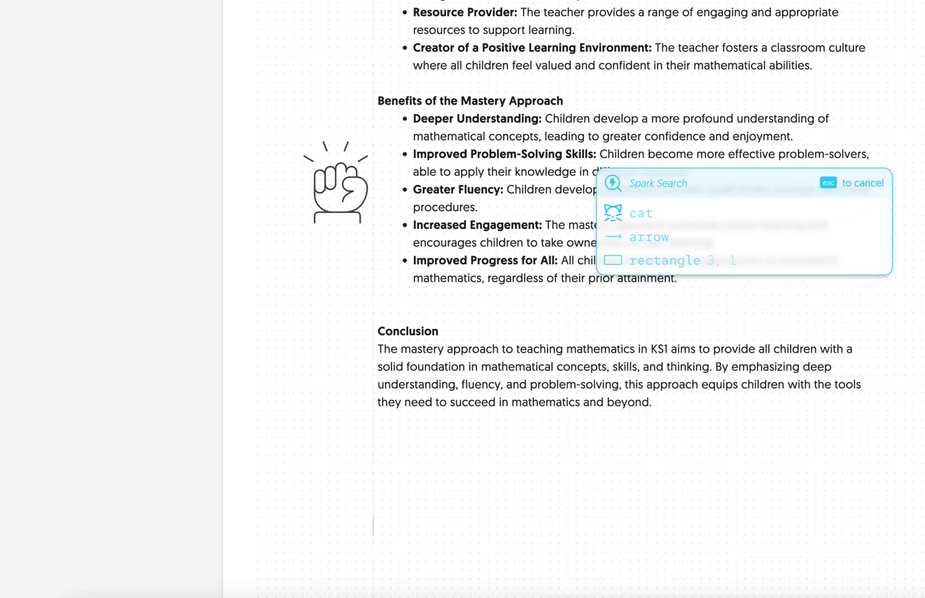
text(benefit)
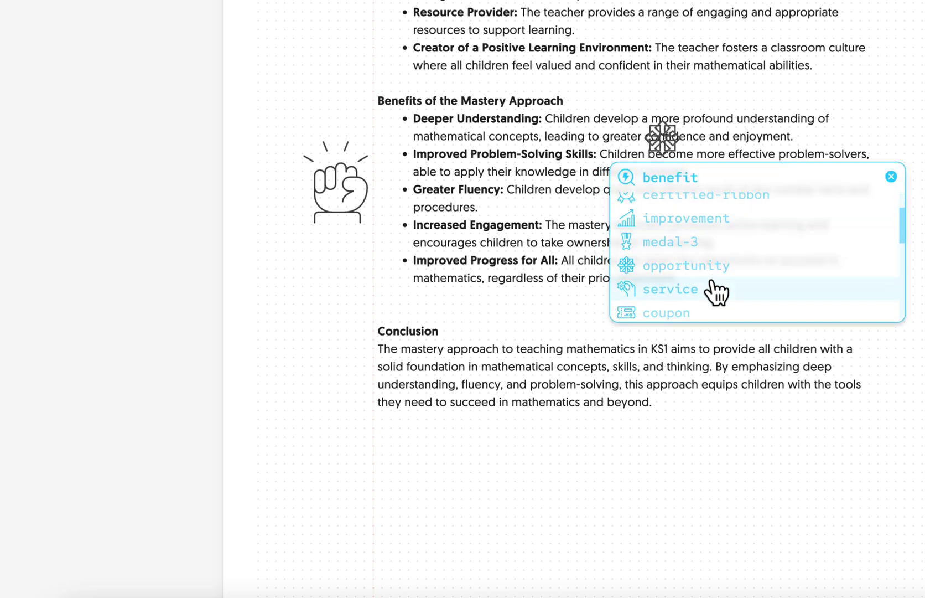
click(695, 243)
drag(680, 156, 740, 206)
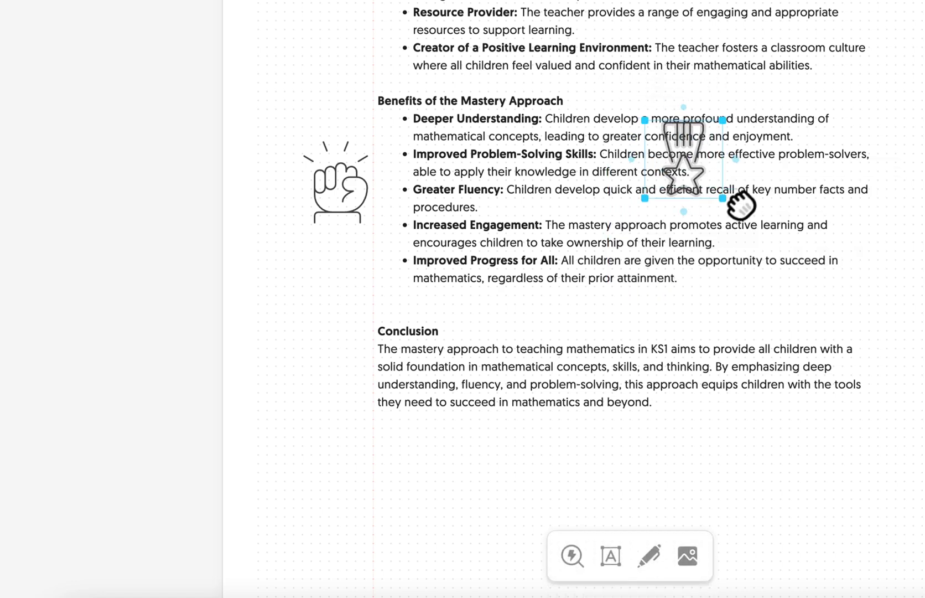
drag(698, 176, 918, 197)
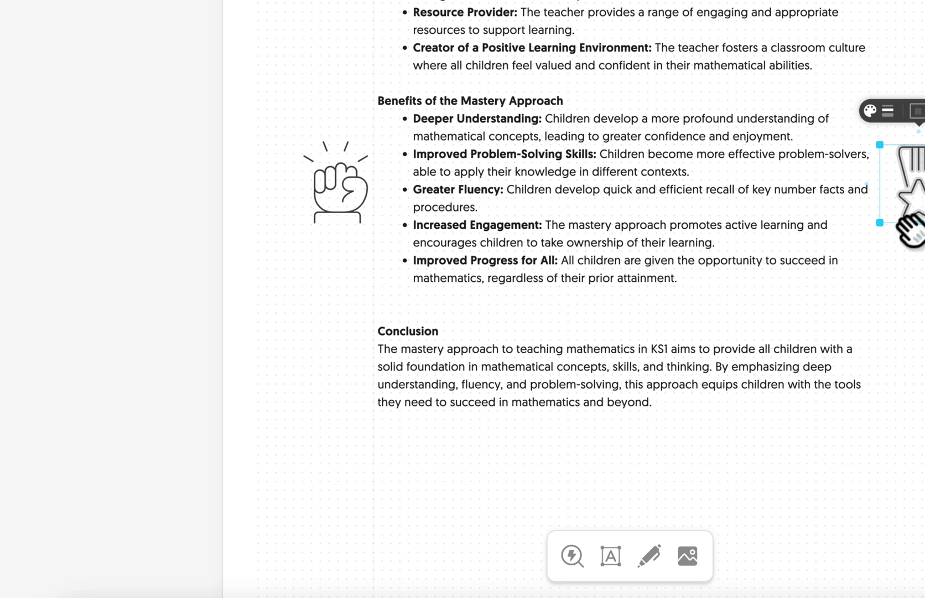
- Sketch an oval turned into a rectangle and a line turned into an elbow connector below Conclusion
click(591, 451)
scroll(591, 451, down, 1)
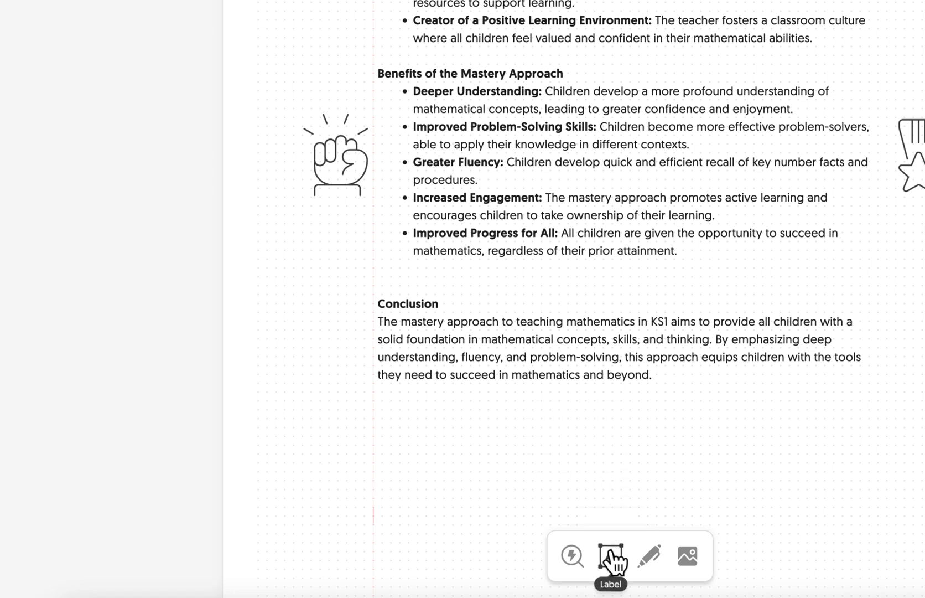
click(649, 555)
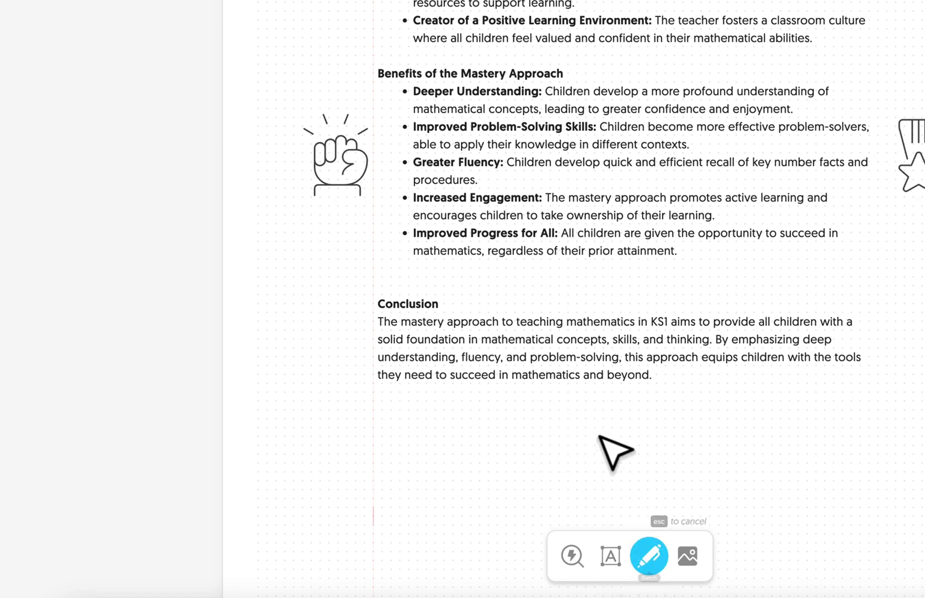
mouse_move(588, 429)
mouse_down()
mouse_move(603, 481)
mouse_move(594, 431)
mouse_up()
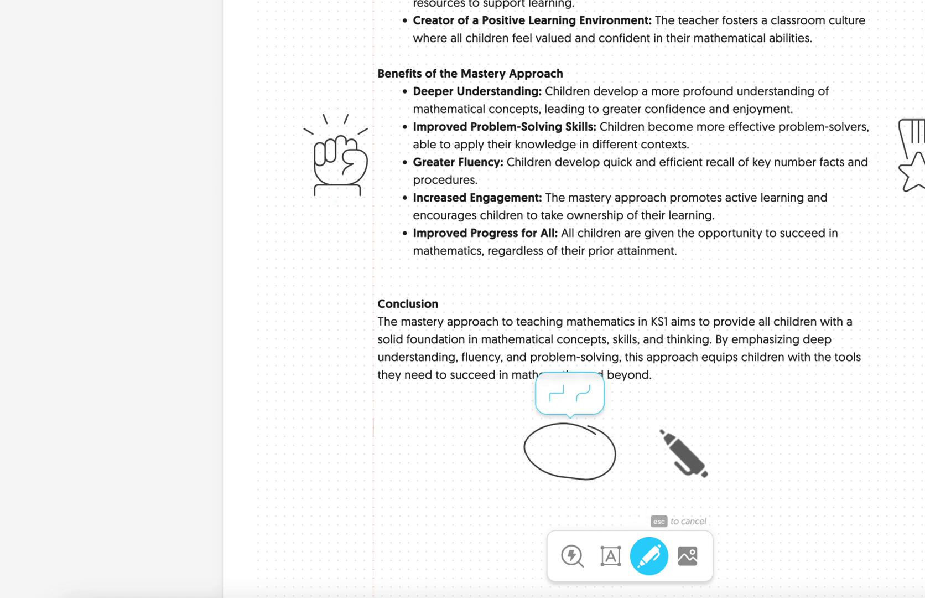
click(557, 393)
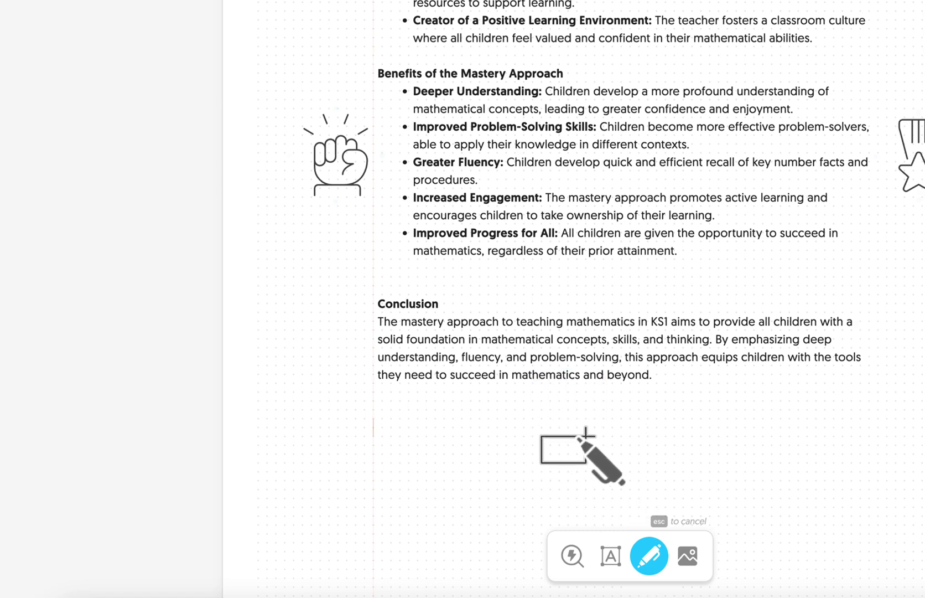
drag(575, 435, 633, 413)
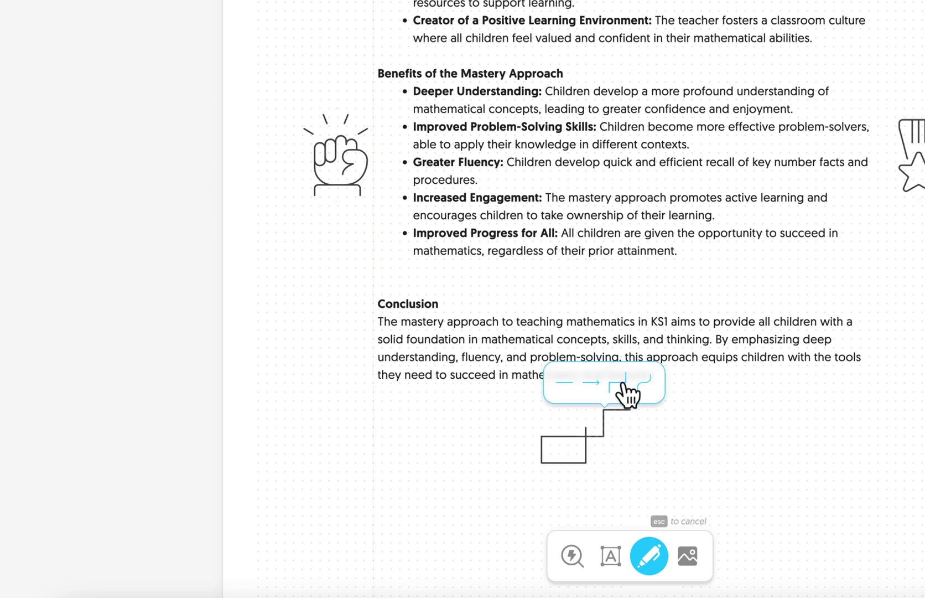
click(618, 382)
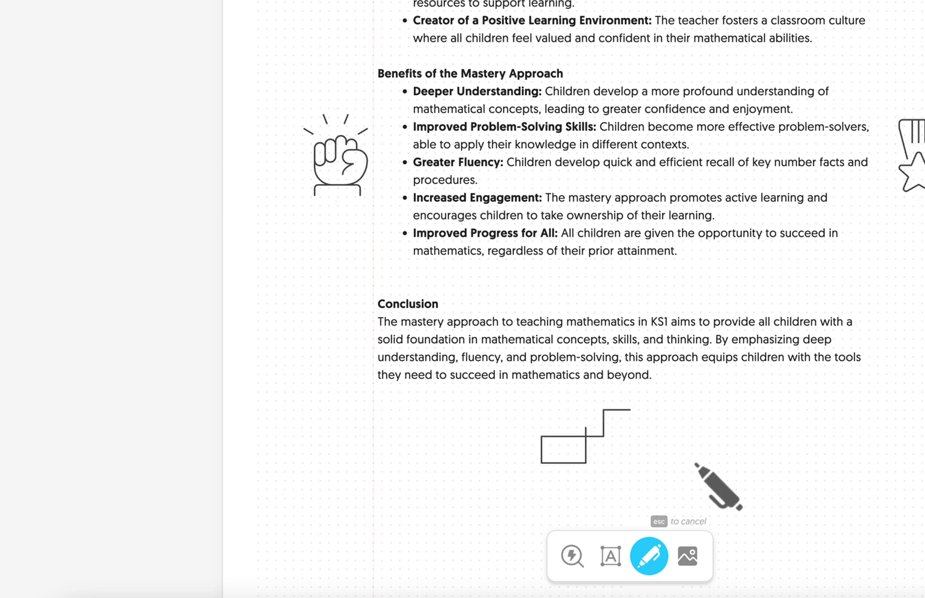
- Open the Import an image dialog to see upload, drag-and-drop and paste options
click(687, 555)
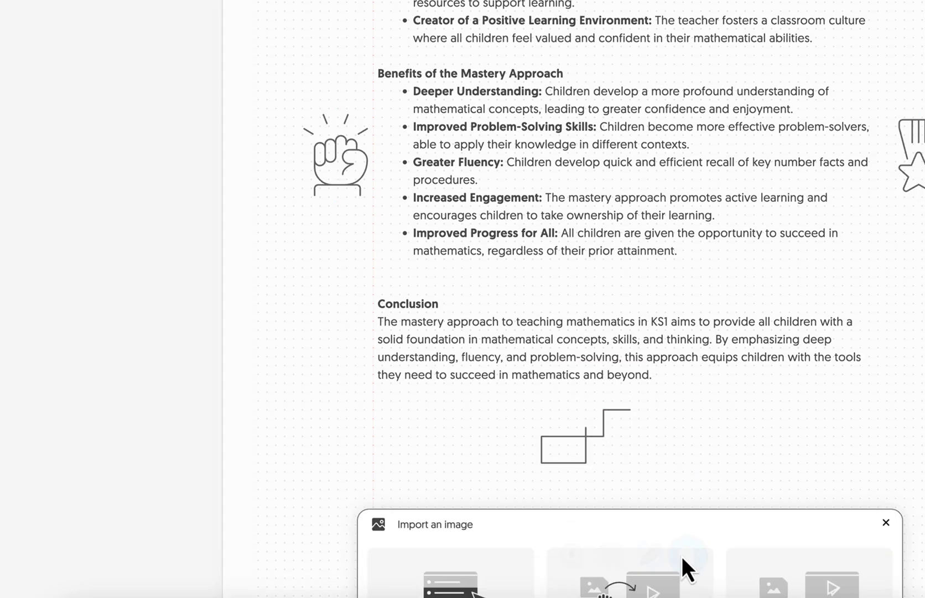
scroll(584, 507, down, 1)
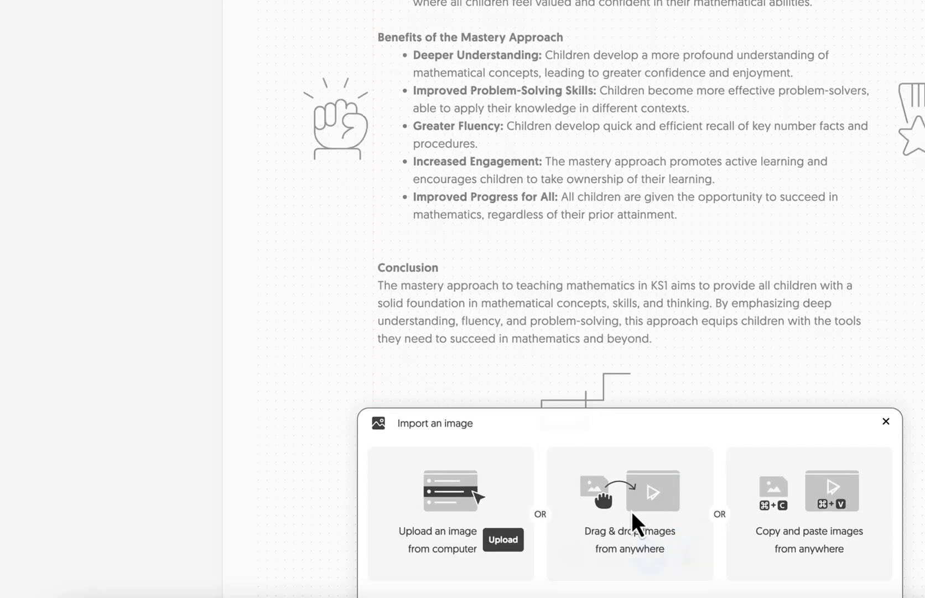